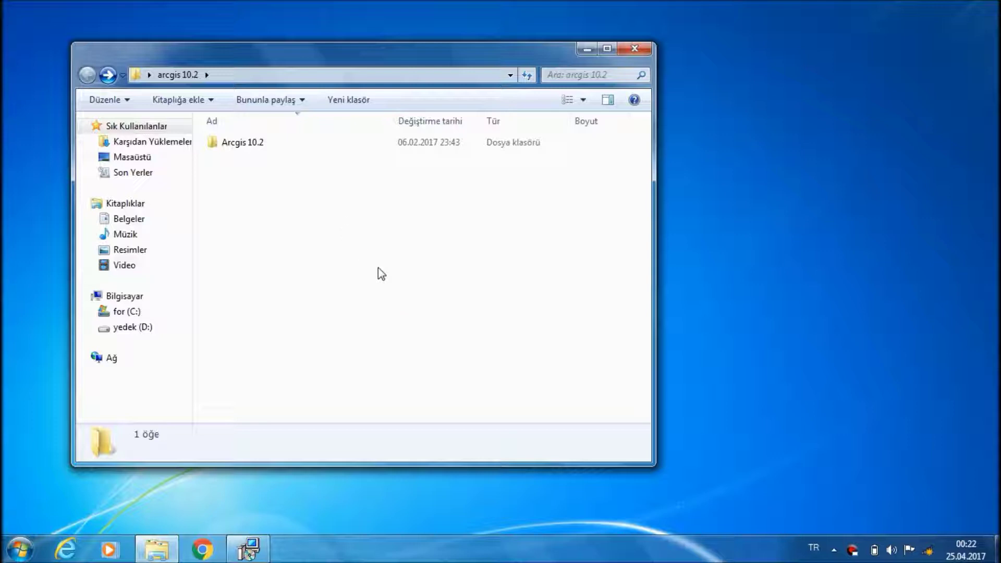
# - Open the Arcgis 10.2 folder and look over its setup files and License Manager folder
pyautogui.doubleClick(297, 143)
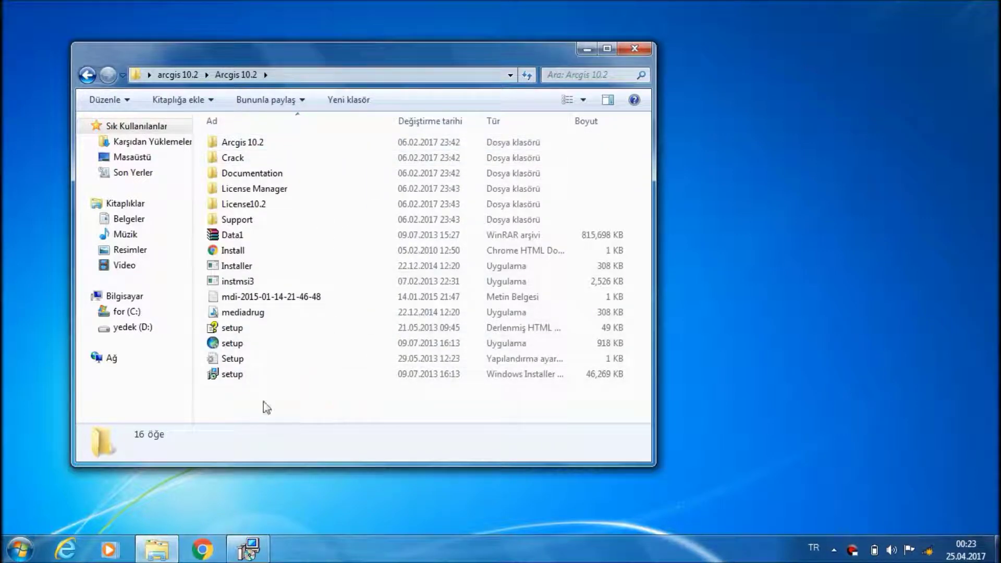
pyautogui.click(259, 346)
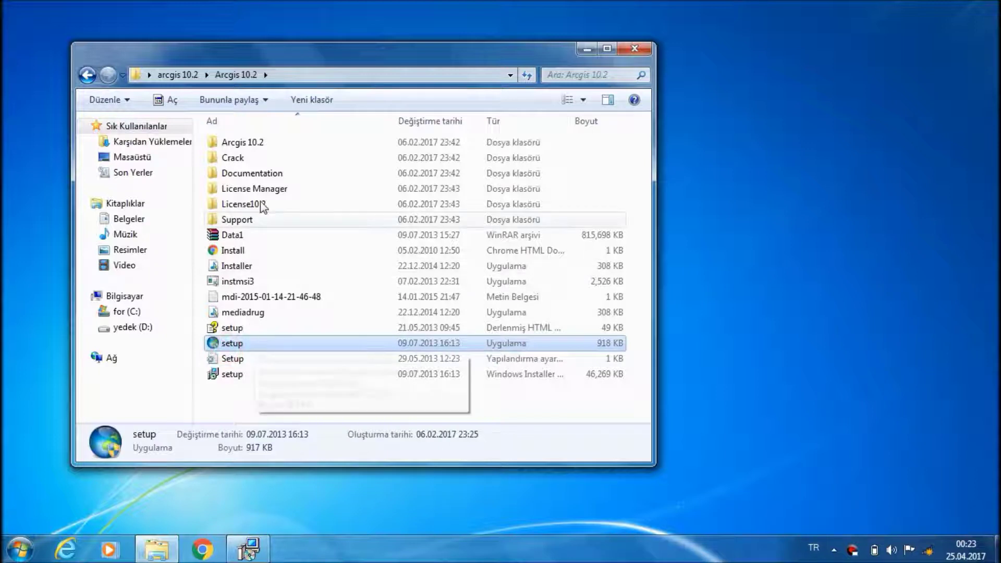
pyautogui.click(285, 188)
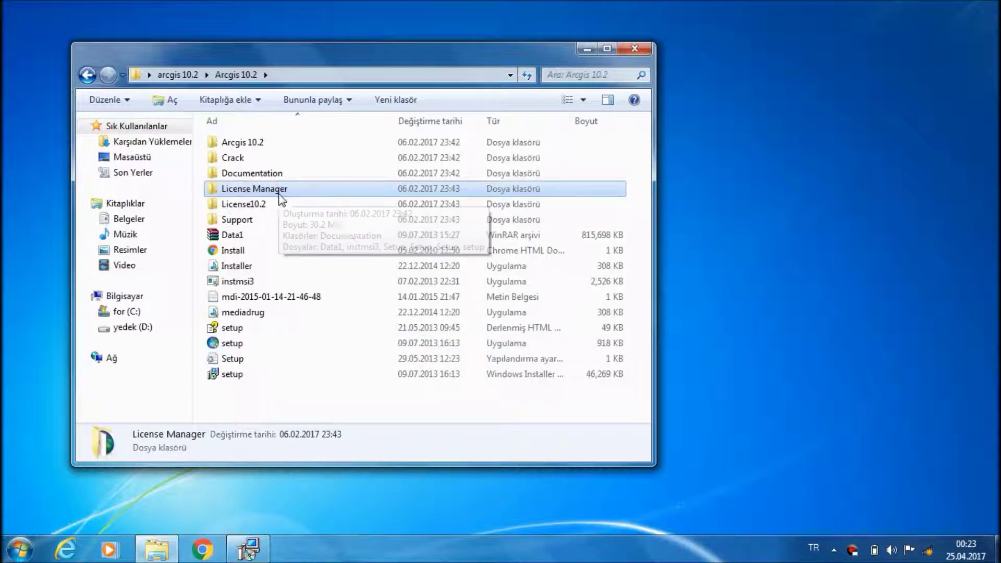
pyautogui.click(319, 411)
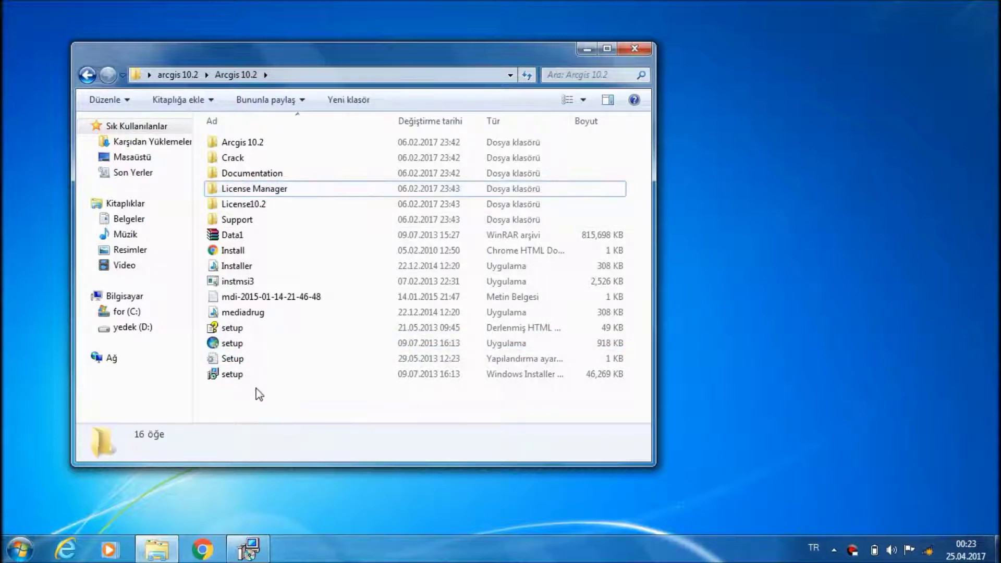
pyautogui.moveTo(276, 384); pyautogui.dragTo(331, 232)
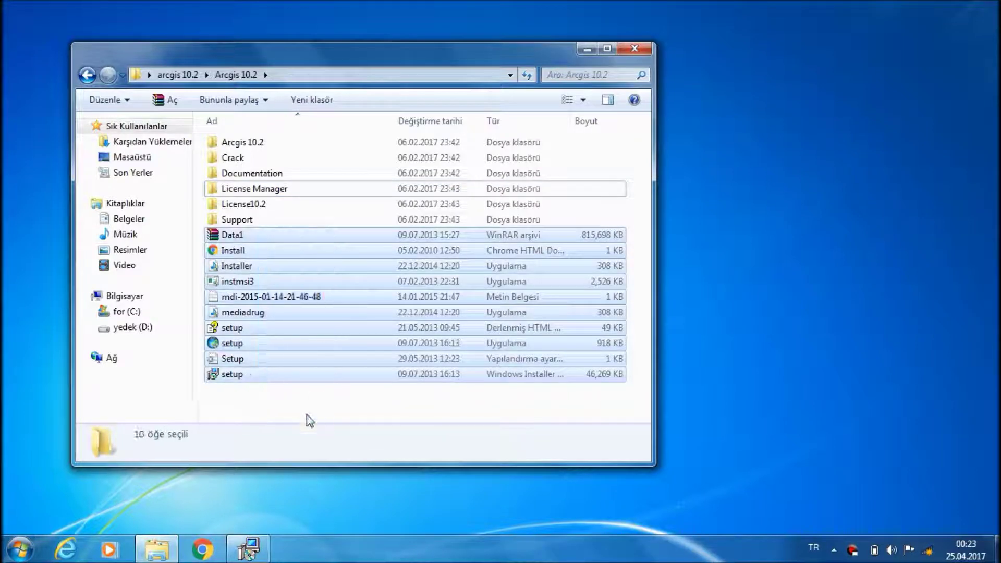
pyautogui.click(308, 410)
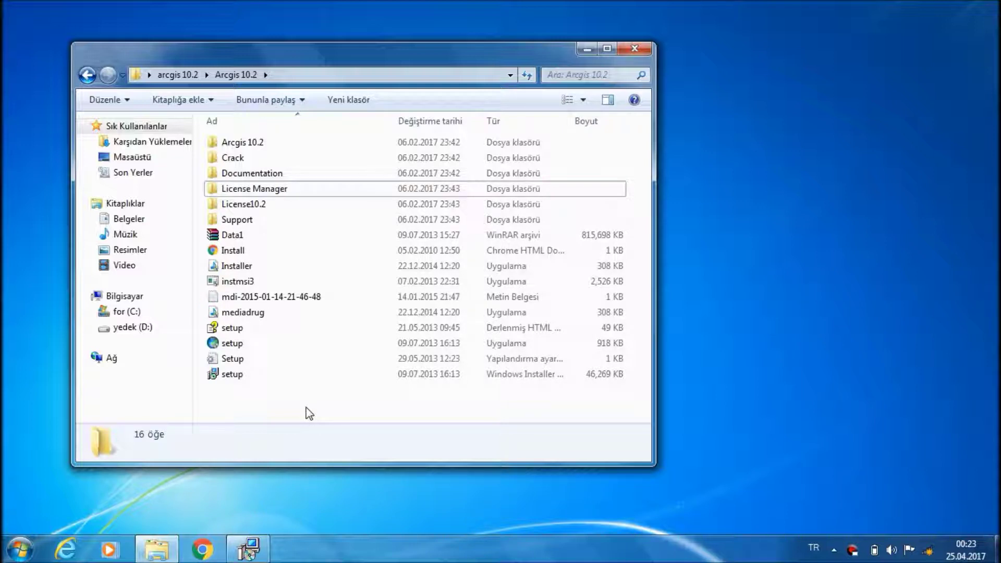
# - Look inside the License10.2 and License Manager folders and return to the Arcgis 10.2 folder
pyautogui.click(234, 346)
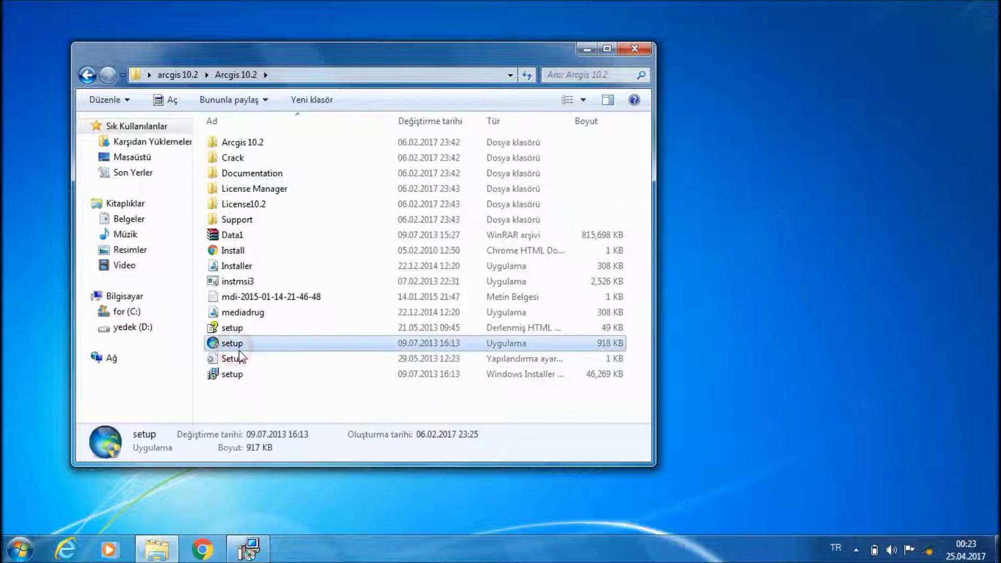
pyautogui.doubleClick(262, 205)
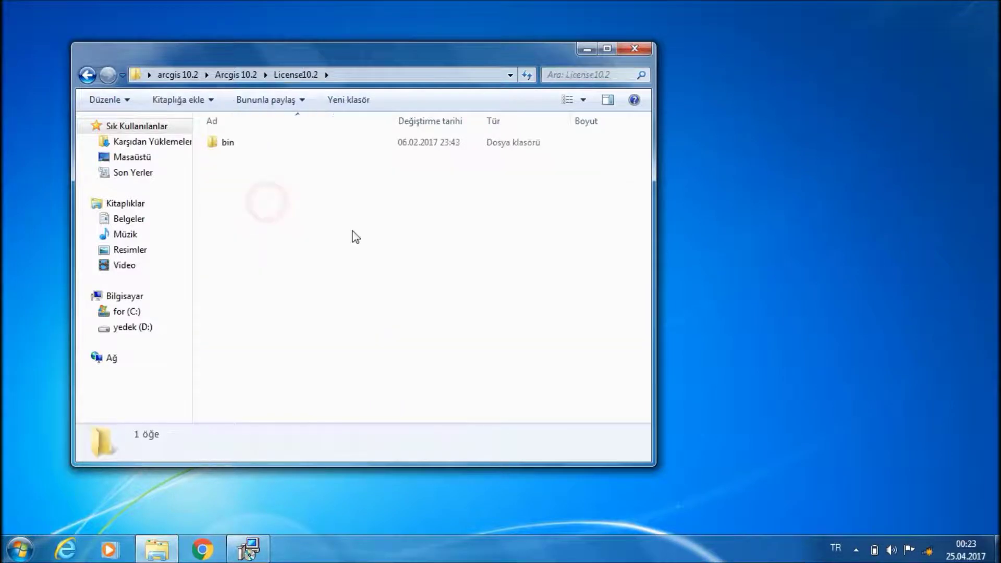
pyautogui.click(87, 74)
pyautogui.click(260, 188)
pyautogui.doubleClick(260, 188)
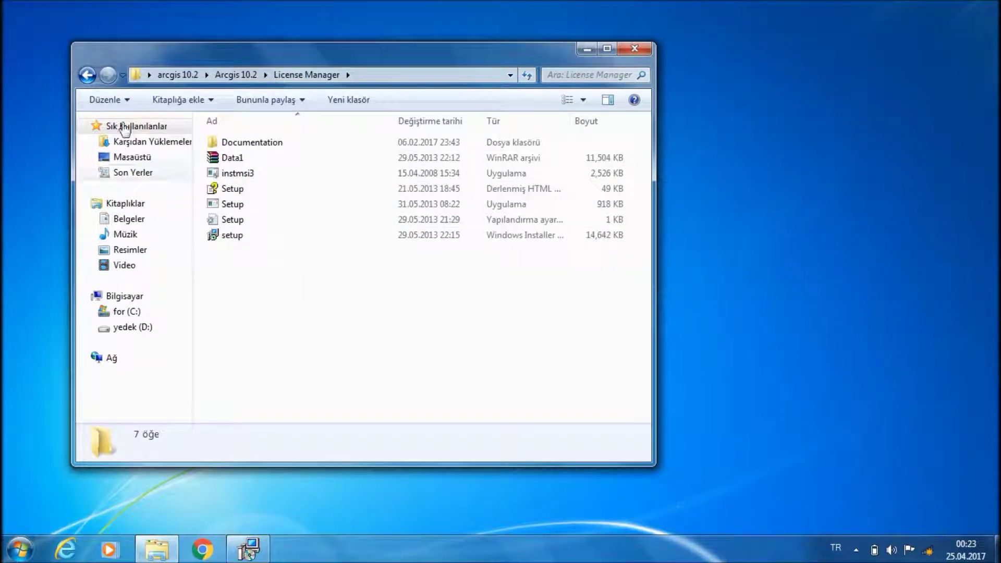
pyautogui.click(87, 75)
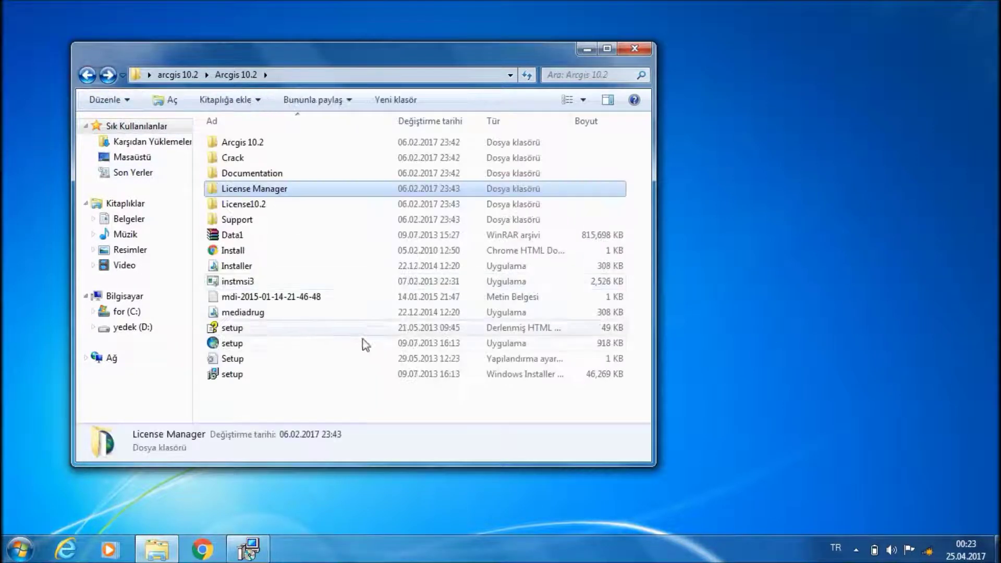
pyautogui.click(280, 405)
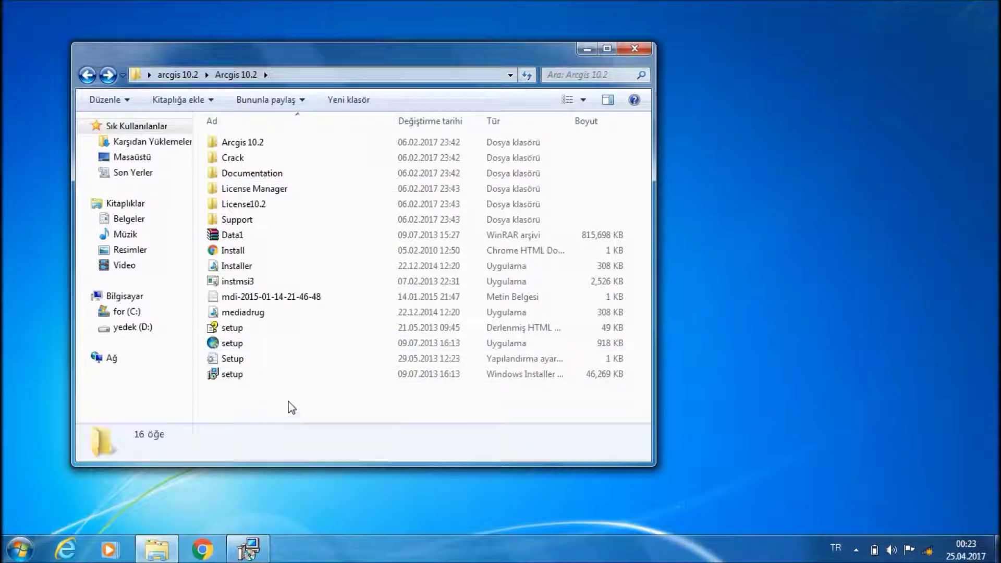
pyautogui.click(265, 189)
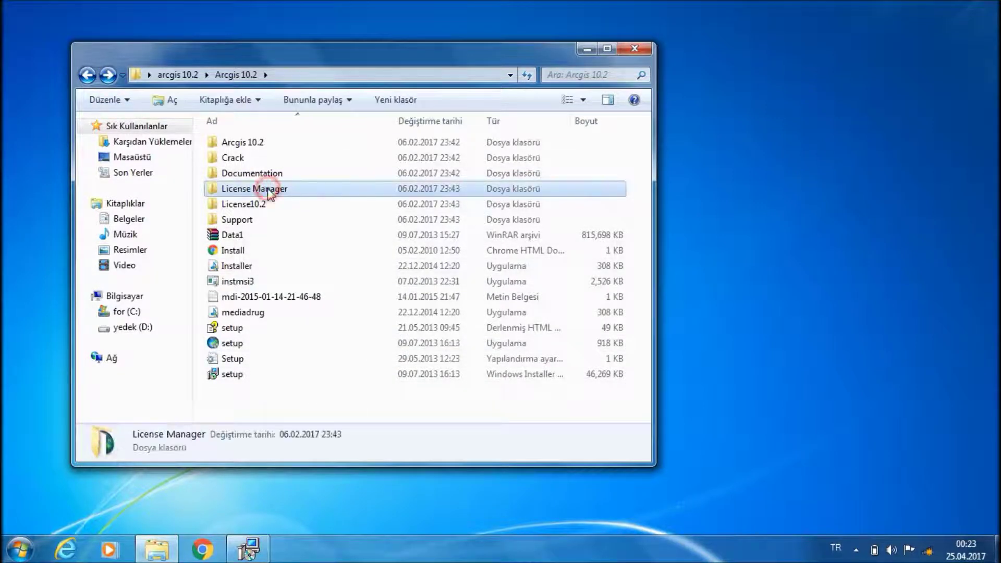
pyautogui.moveTo(253, 413); pyautogui.dragTo(280, 406)
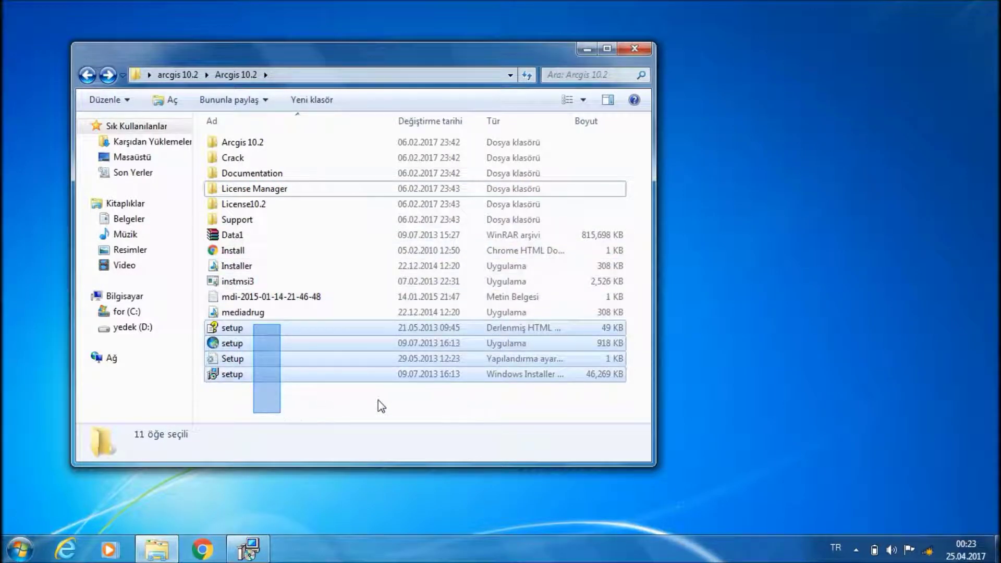
pyautogui.moveTo(378, 401); pyautogui.dragTo(378, 401)
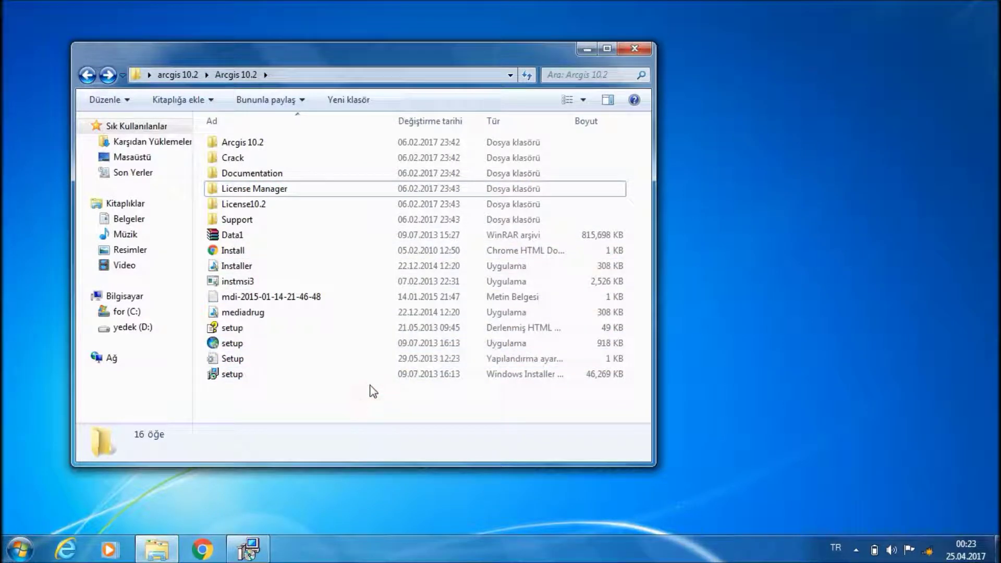
pyautogui.click(277, 344)
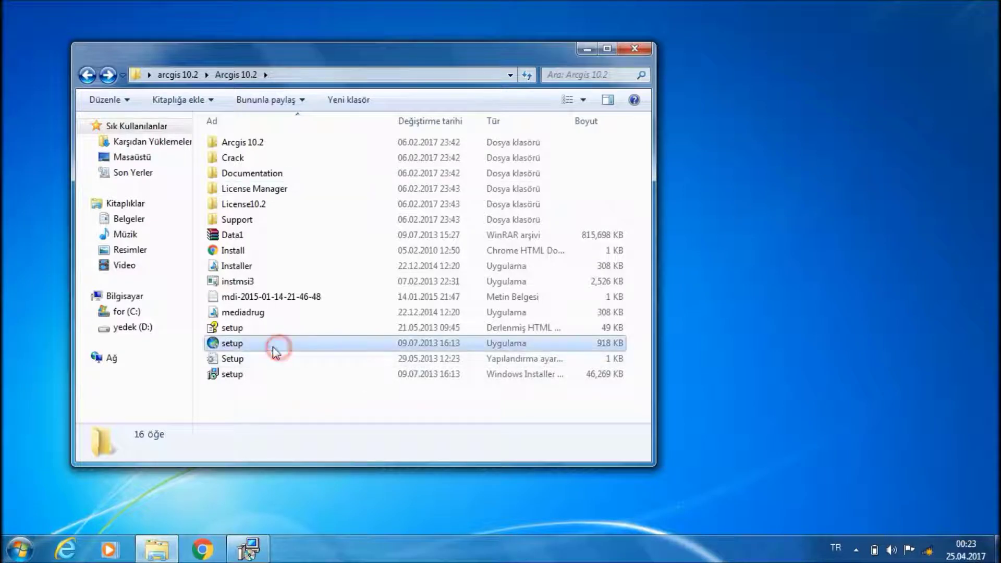
pyautogui.rightClick(252, 342)
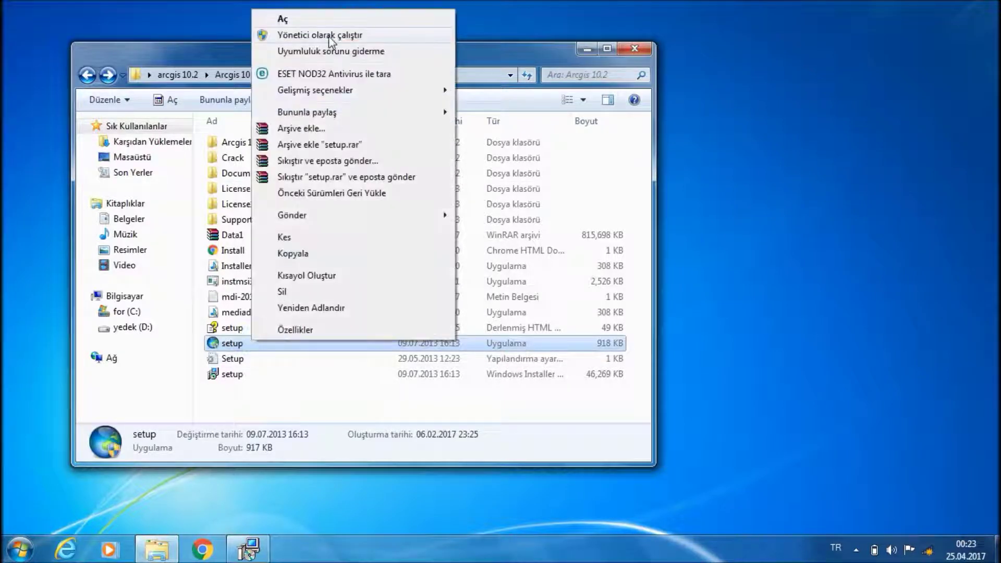
pyautogui.click(305, 354)
pyautogui.click(259, 343)
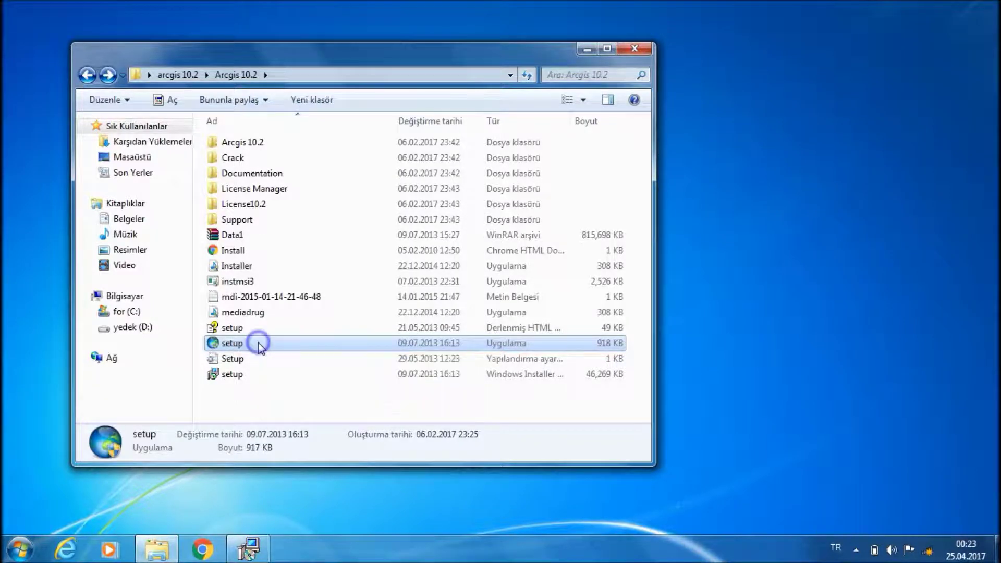
pyautogui.rightClick(258, 342)
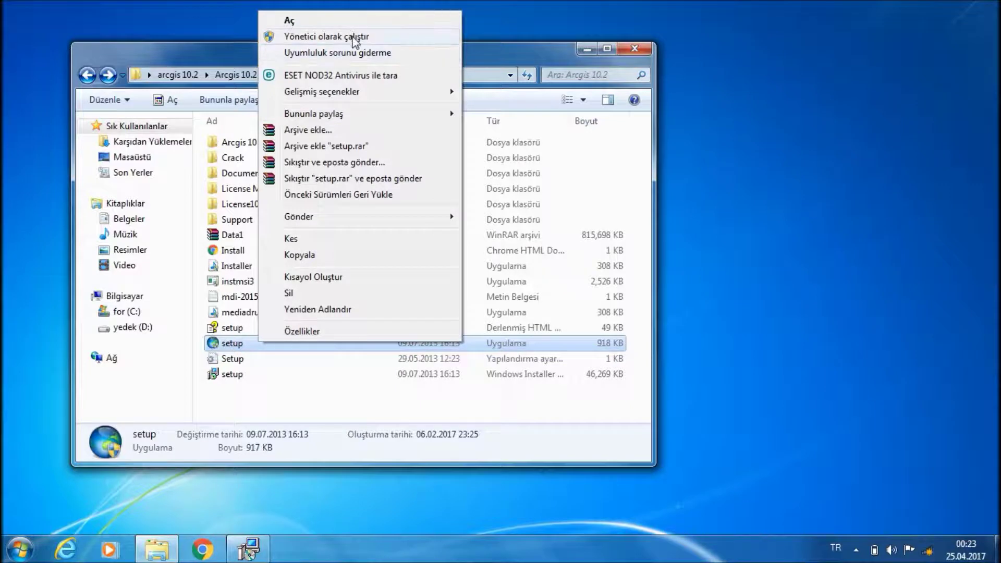
pyautogui.click(358, 408)
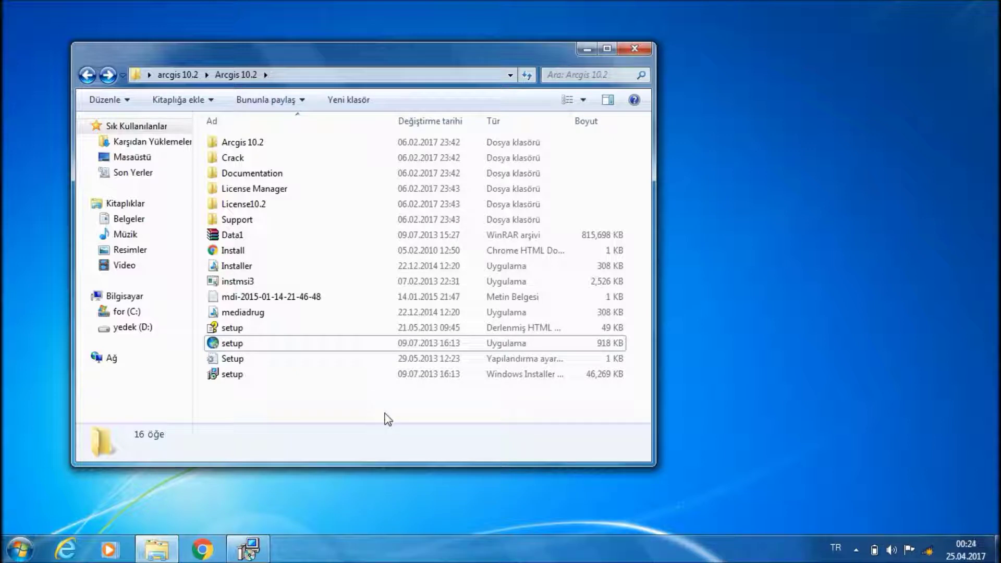
# - Bring up the running ArcGIS 10.2 for Desktop installer and finish the installation
pyautogui.click(251, 549)
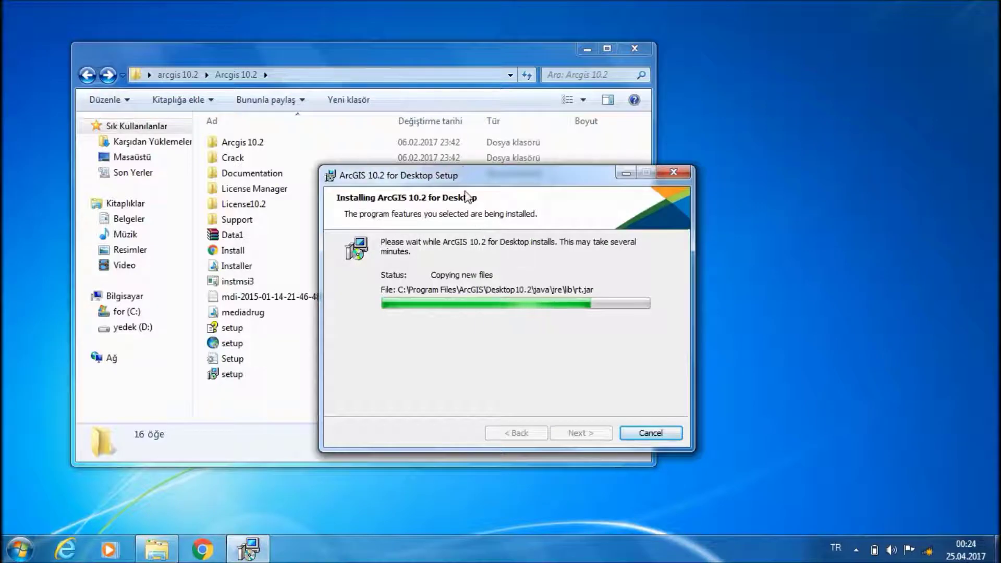
pyautogui.moveTo(465, 178); pyautogui.dragTo(634, 172)
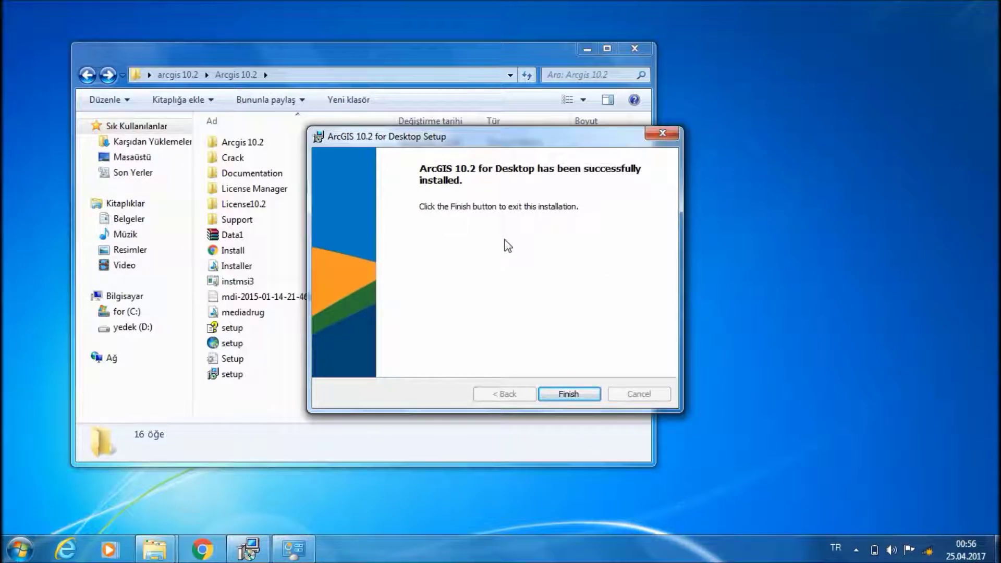
pyautogui.click(569, 393)
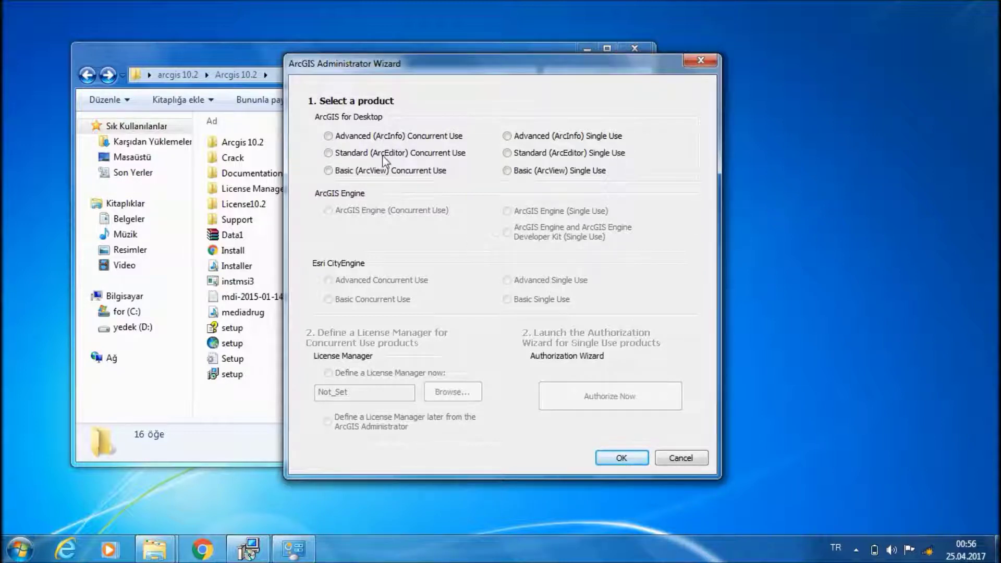
# - Choose the Advanced (ArcInfo) Concurrent Use product, postpone defining its License Manager, and close ArcGIS Administrator
pyautogui.click(332, 136)
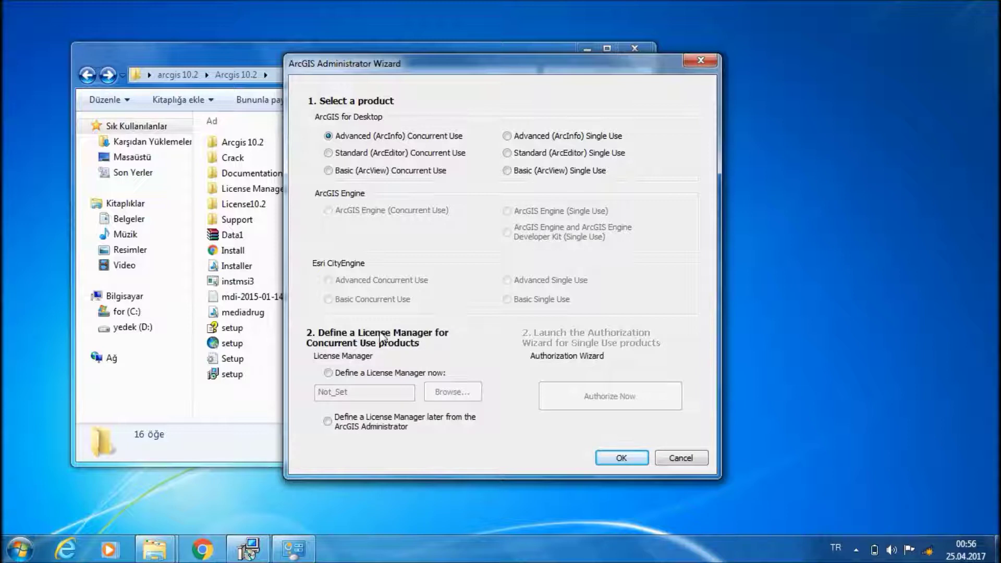
pyautogui.click(328, 422)
pyautogui.click(620, 459)
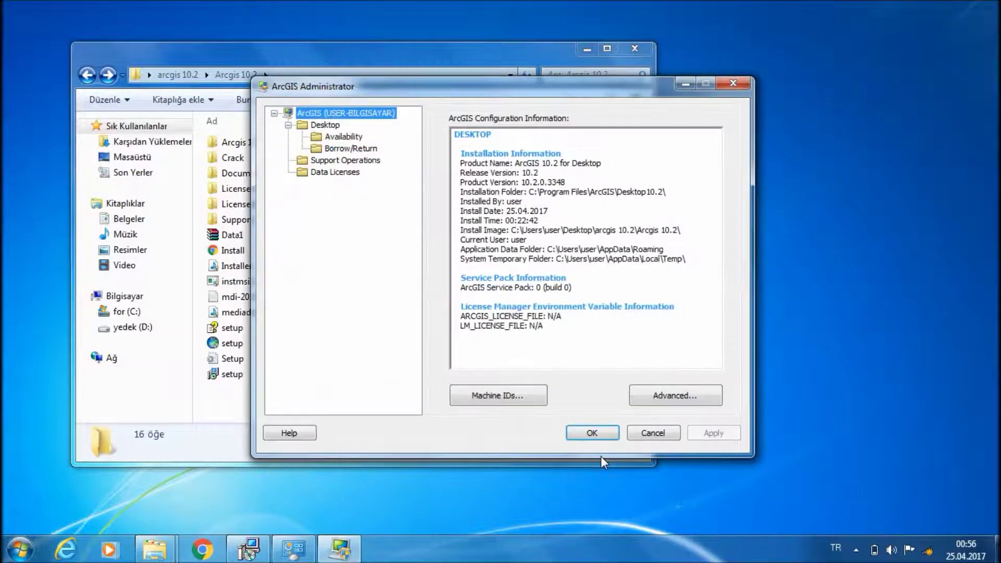
pyautogui.click(733, 84)
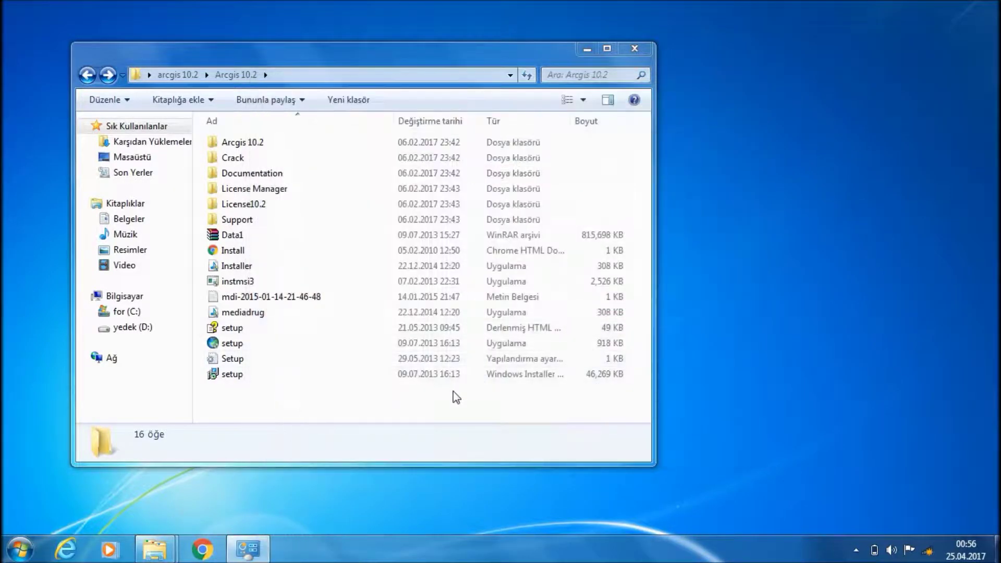
# - Run the Setup application from the License Manager folder as administrator and allow it to make changes to the computer
pyautogui.click(447, 401)
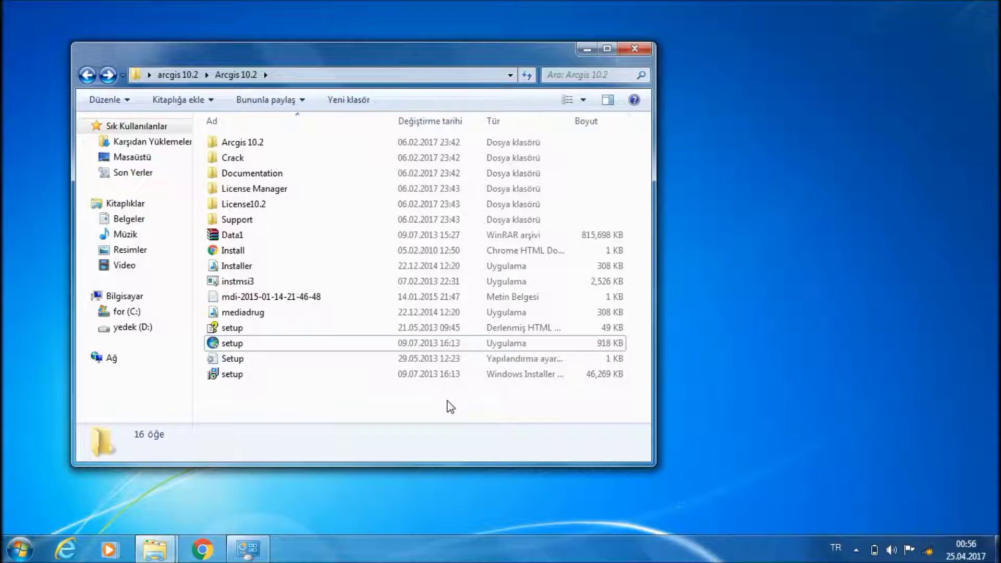
pyautogui.doubleClick(267, 191)
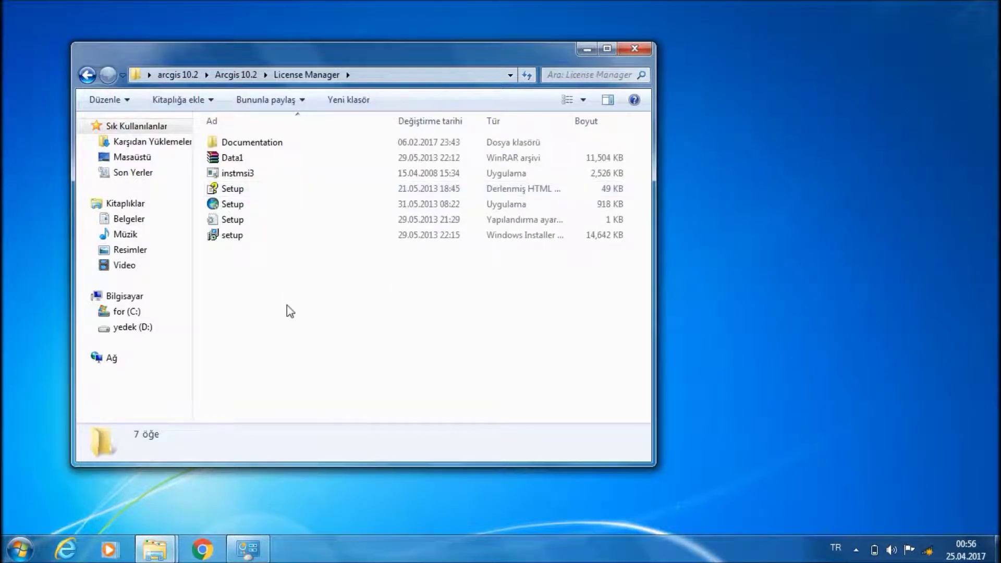
pyautogui.click(251, 204)
pyautogui.rightClick(249, 208)
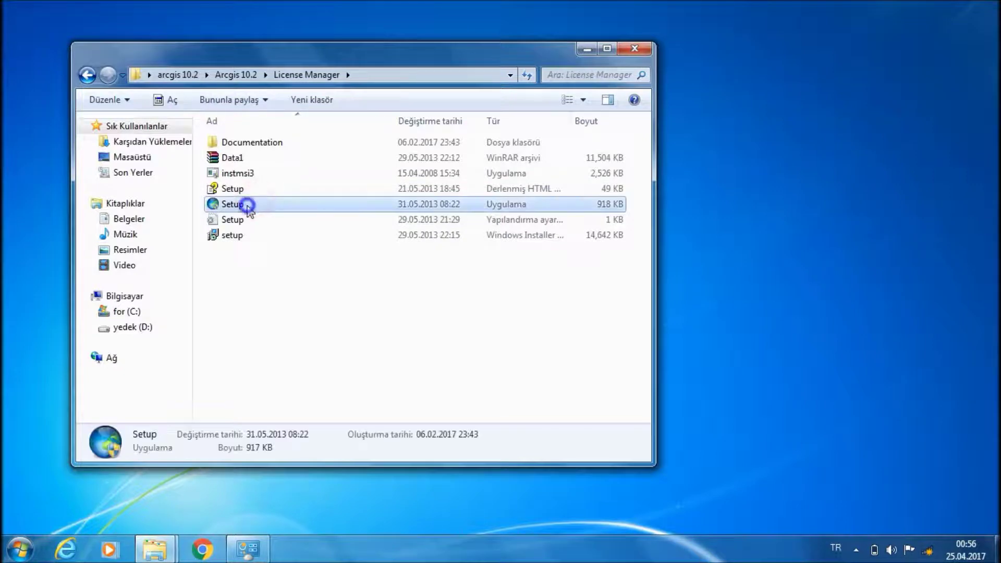
pyautogui.click(282, 228)
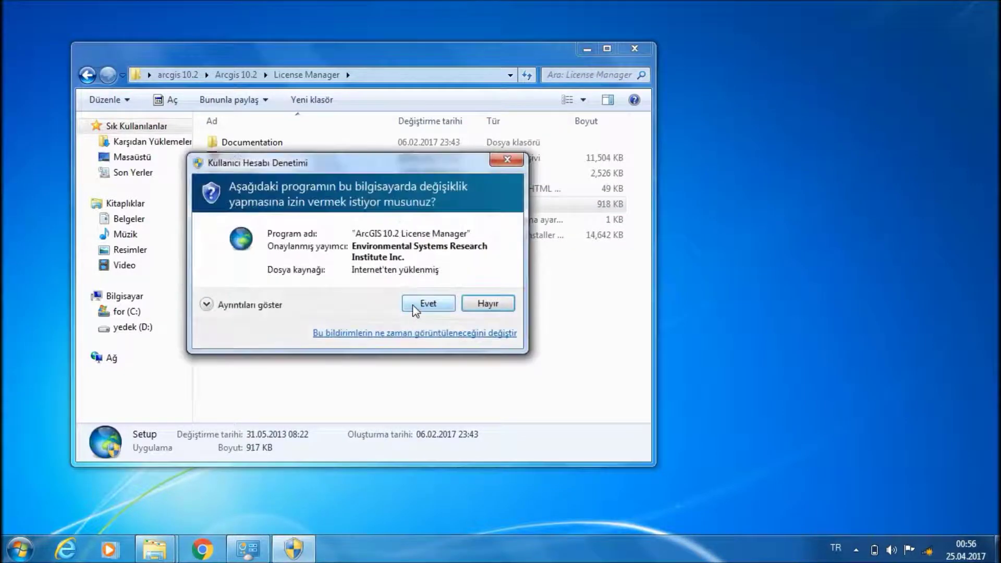
pyautogui.click(414, 308)
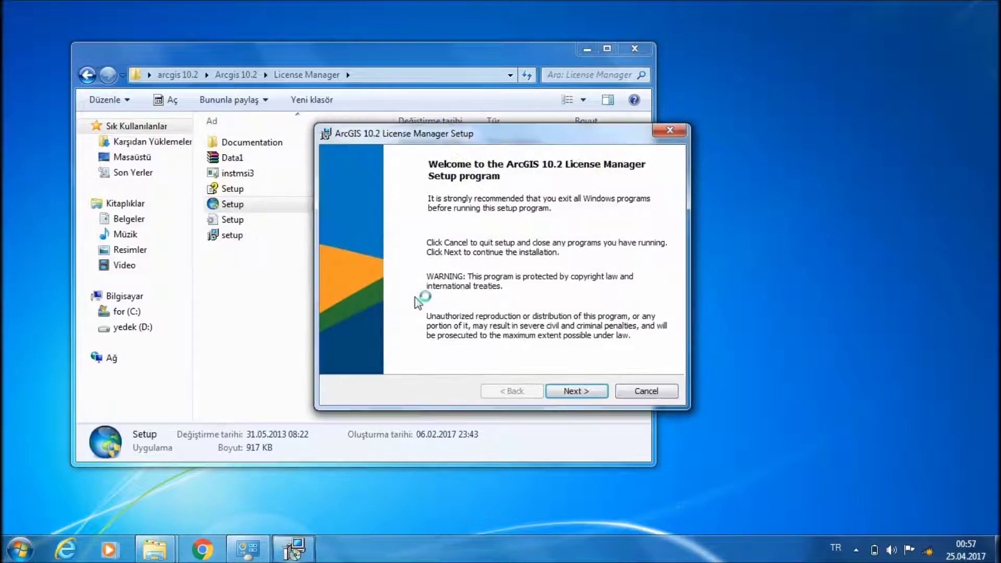
# - Accept the license agreement and install ArcGIS 10.2 License Manager in the default folder C:\Program Files\ArcGIS\License10.2\
pyautogui.click(578, 392)
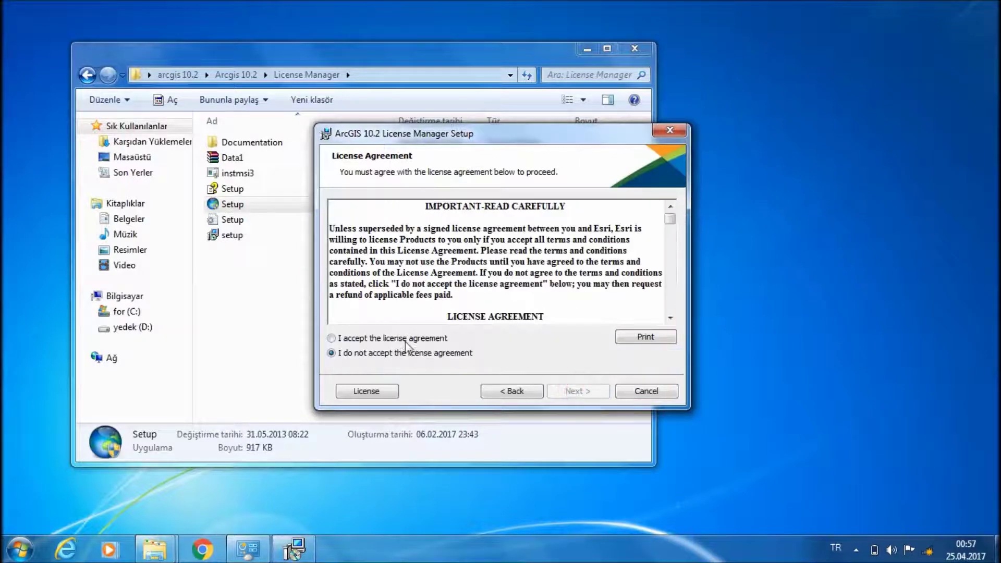
pyautogui.click(364, 340)
pyautogui.click(578, 391)
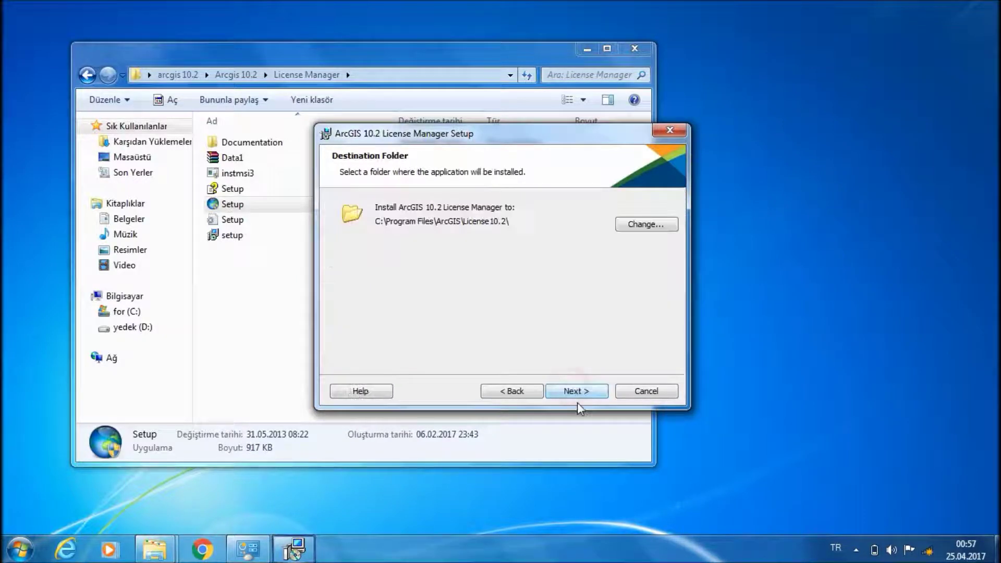
pyautogui.click(576, 396)
pyautogui.click(575, 395)
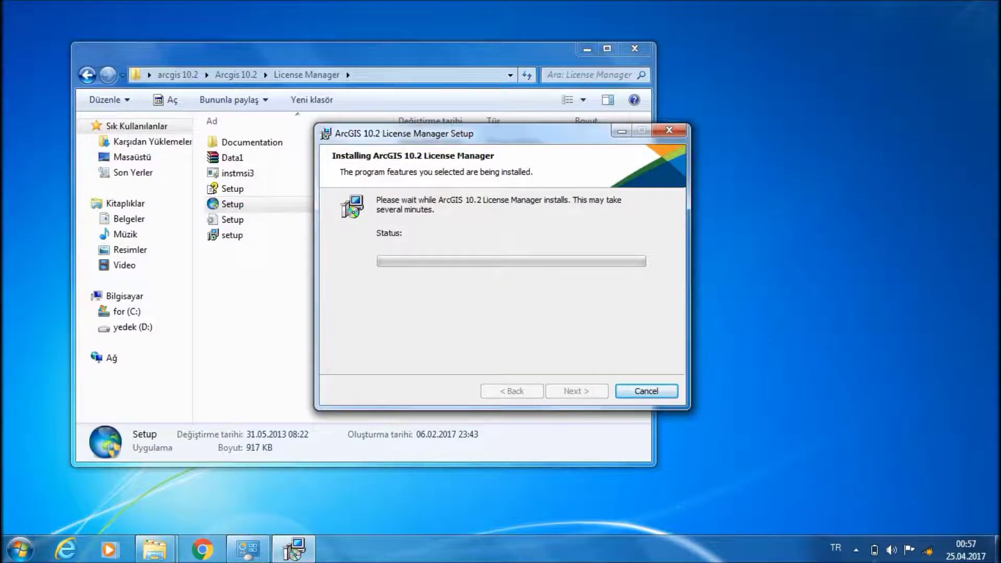
pyautogui.click(856, 550)
pyautogui.click(856, 549)
pyautogui.click(855, 549)
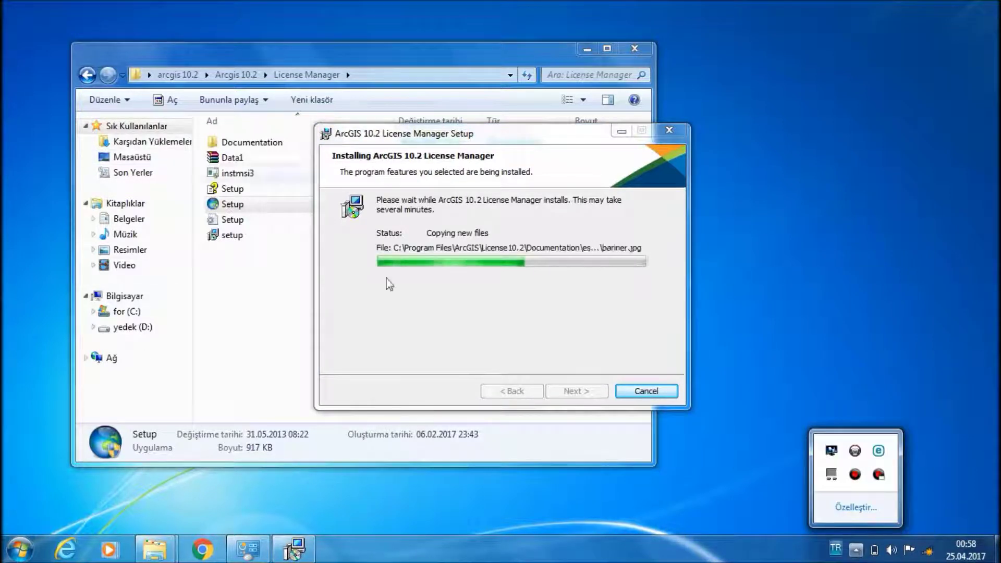
pyautogui.click(438, 288)
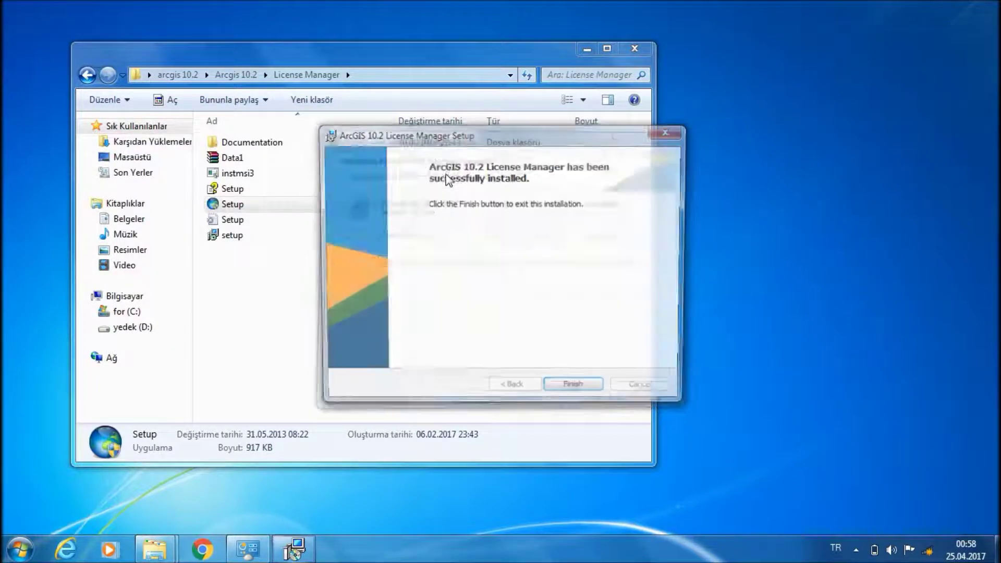
# - Finish the License Manager setup, stop the license service in License Server Administrator, and close the administrator with OK
pyautogui.click(574, 392)
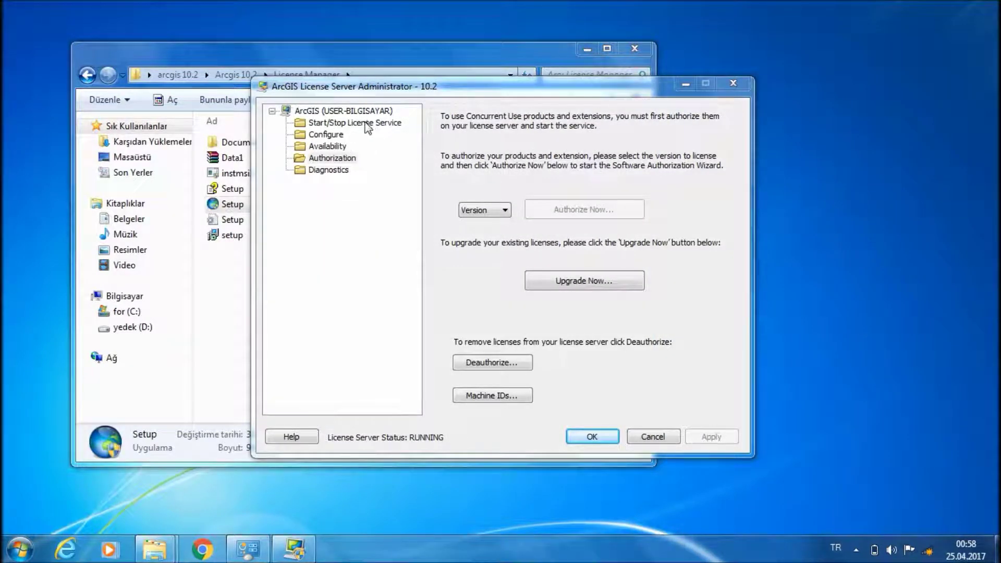
pyautogui.click(344, 124)
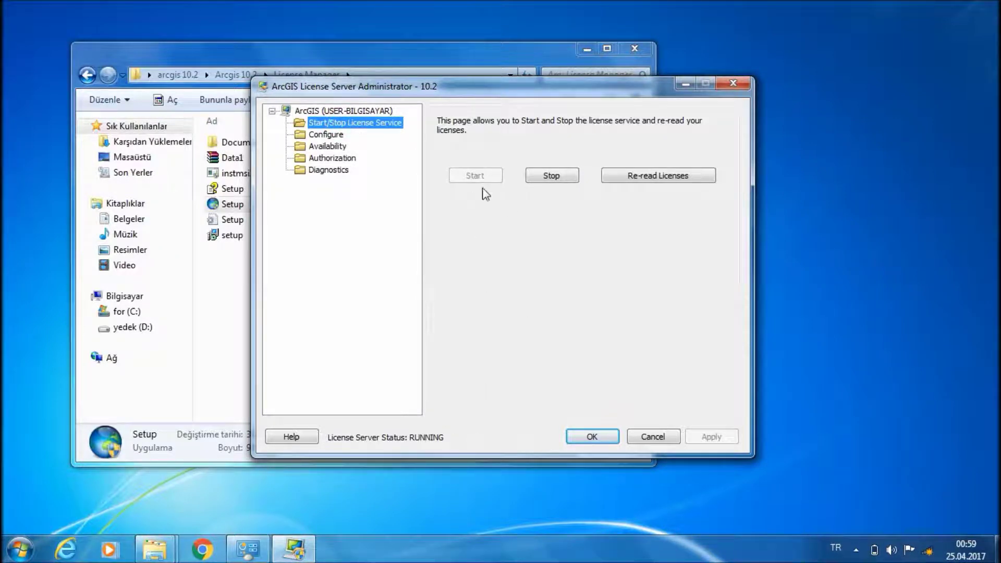
pyautogui.click(549, 180)
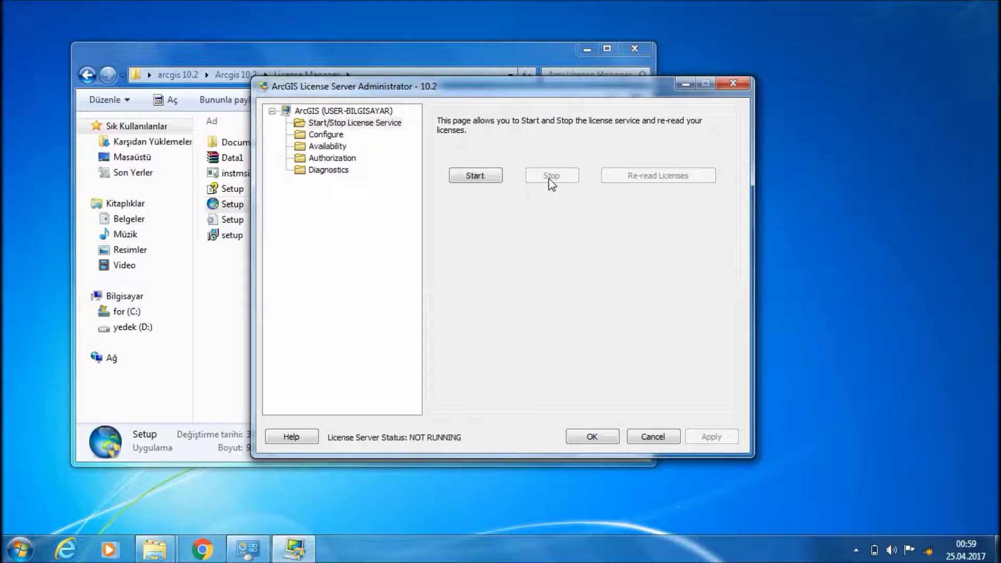
pyautogui.click(592, 437)
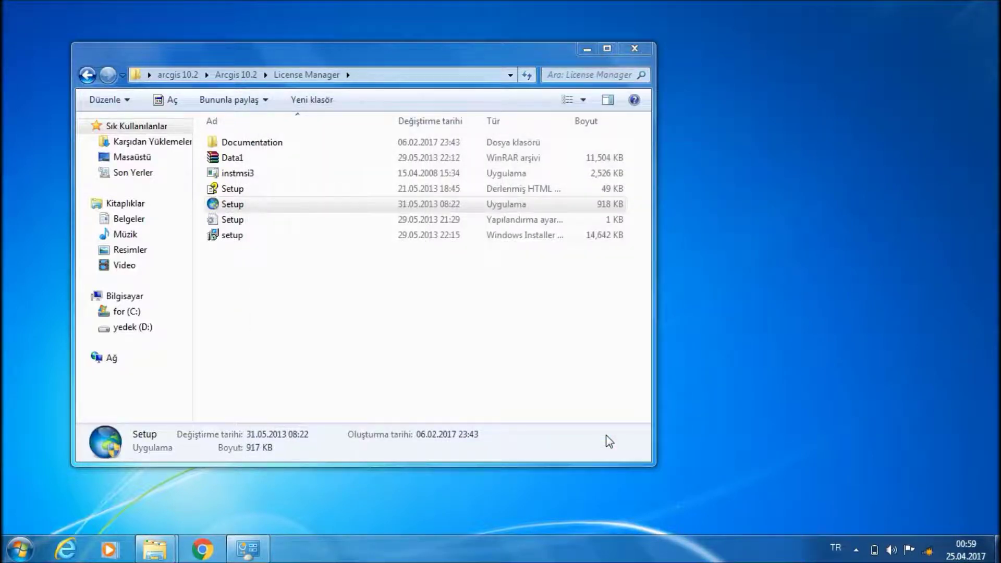
# - Open the service text file from the bin subfolder of License10.2 in the Arcgis 10.2 installation folder
pyautogui.click(87, 75)
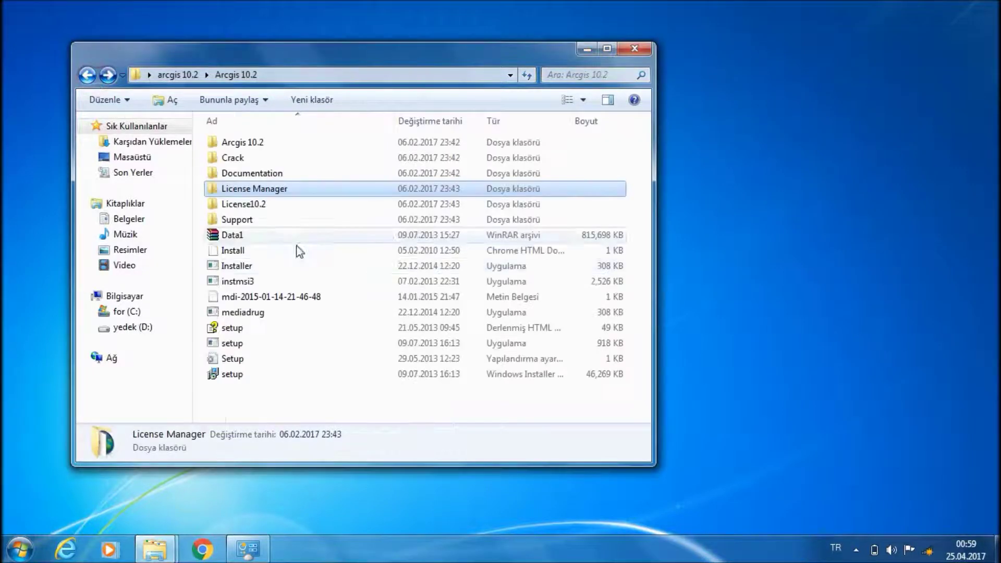
pyautogui.doubleClick(272, 206)
pyautogui.moveTo(273, 60); pyautogui.dragTo(446, 86)
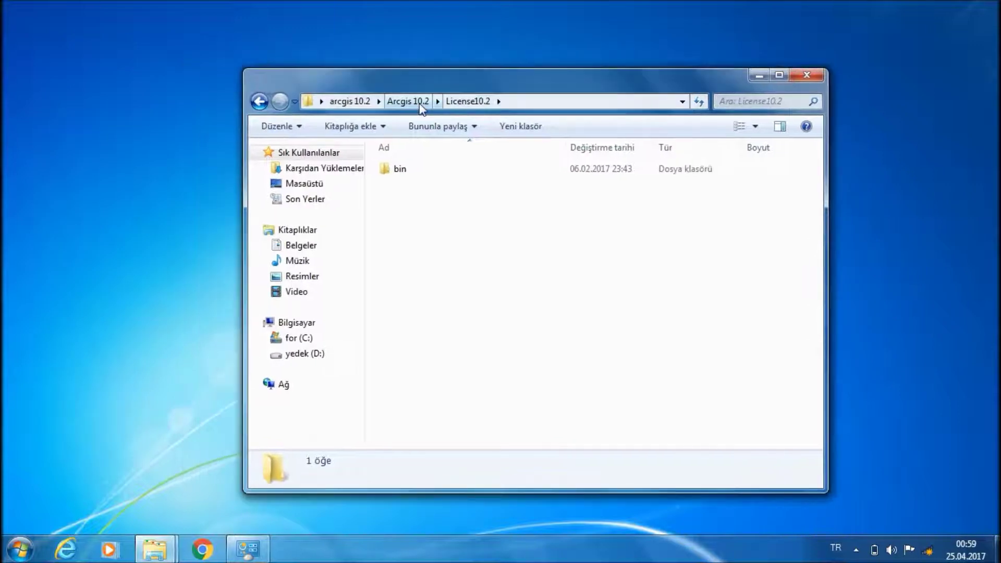
pyautogui.doubleClick(399, 171)
pyautogui.click(420, 214)
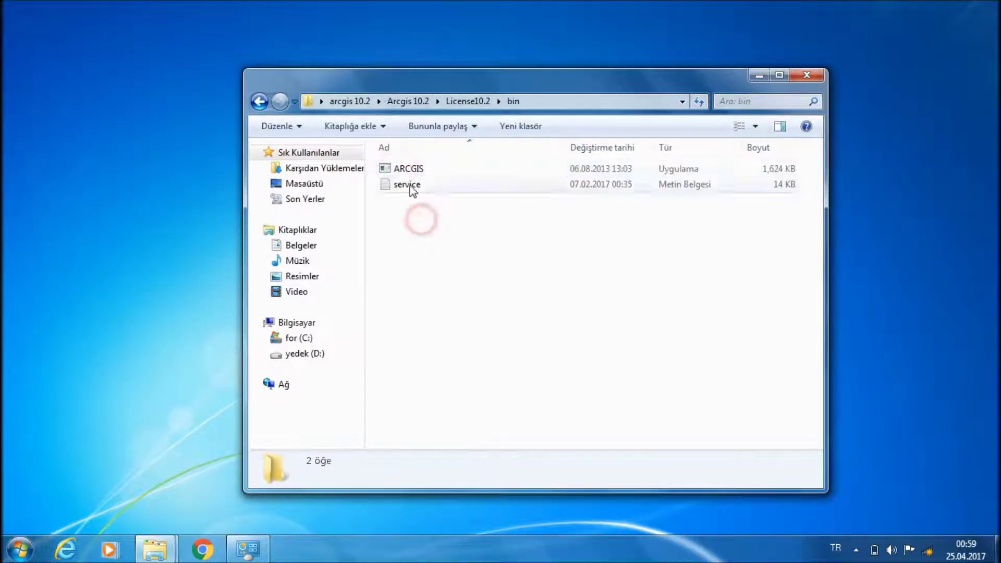
pyautogui.click(451, 229)
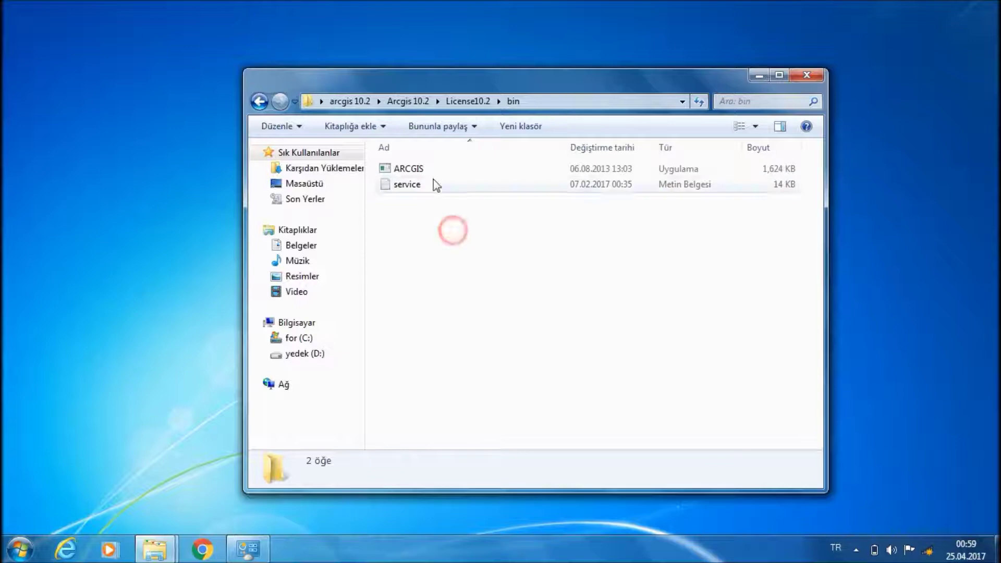
pyautogui.doubleClick(432, 183)
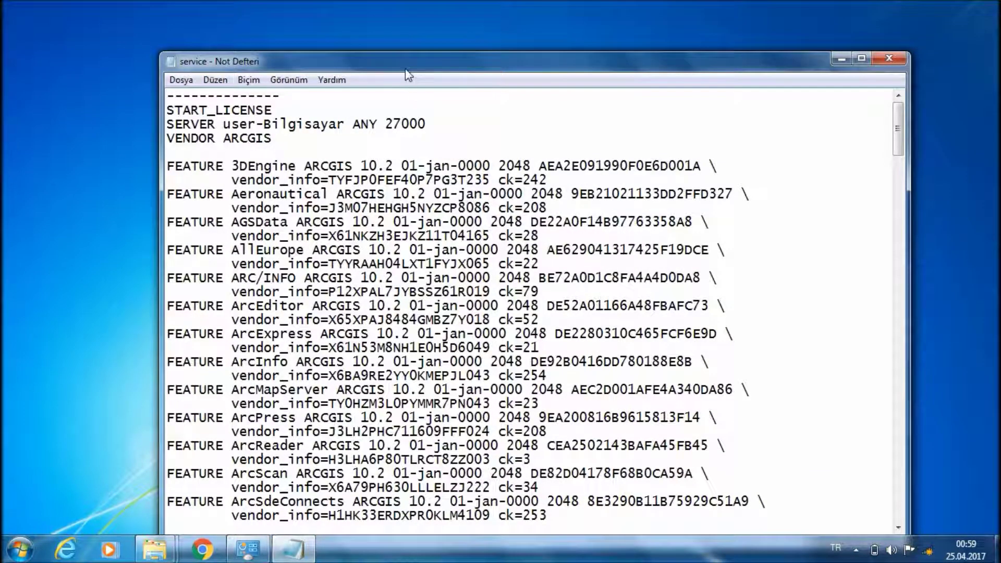
pyautogui.moveTo(406, 70); pyautogui.dragTo(499, 39)
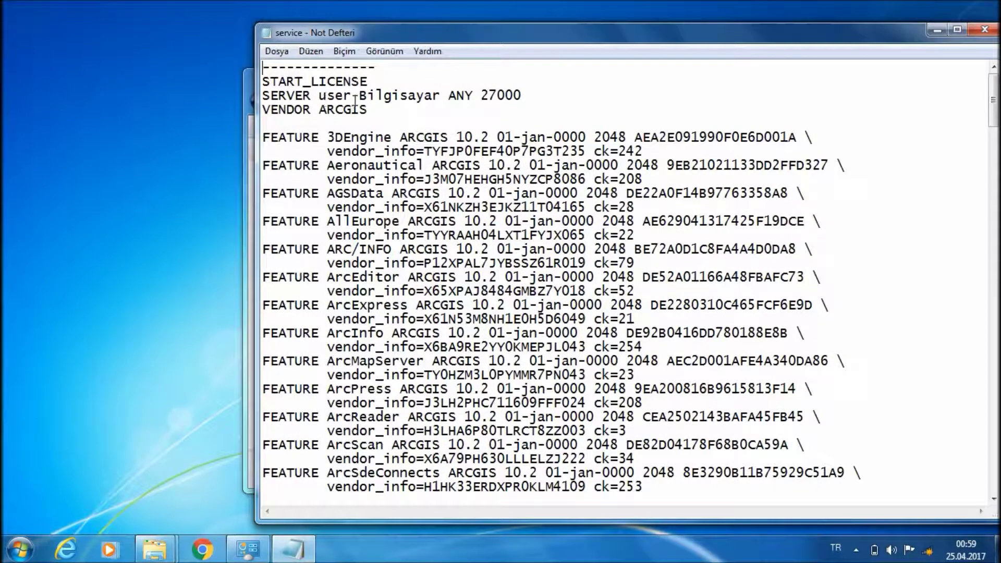
# - Open the System Properties with the computer name settings to compare with the host name on the SERVER line
pyautogui.moveTo(320, 96); pyautogui.dragTo(436, 97)
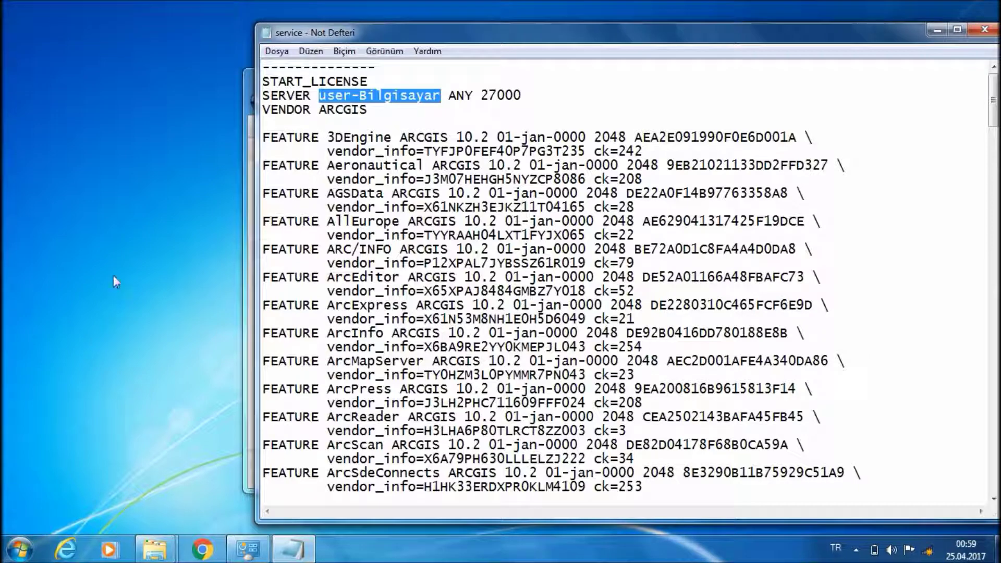
pyautogui.click(21, 549)
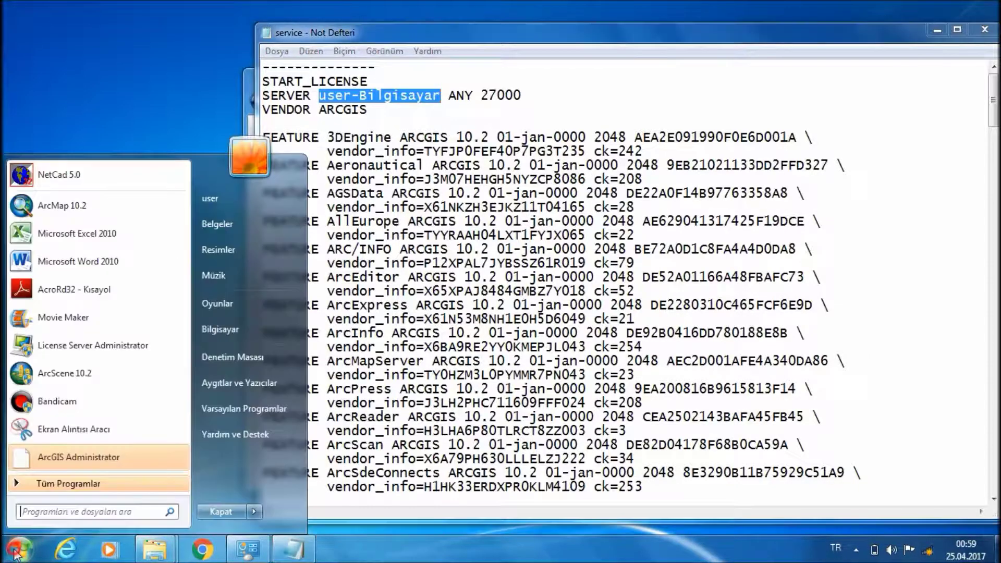
pyautogui.rightClick(230, 329)
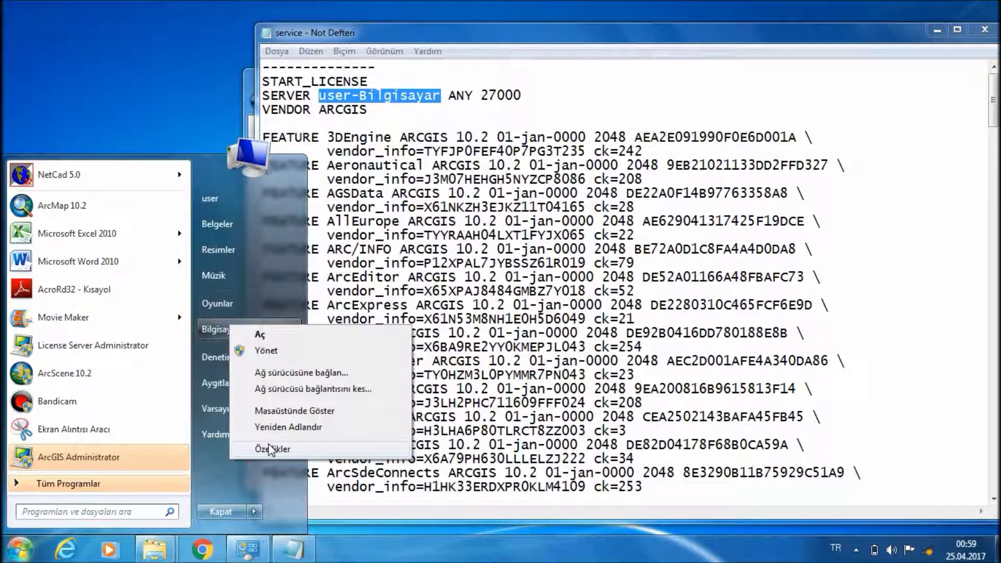
pyautogui.click(247, 554)
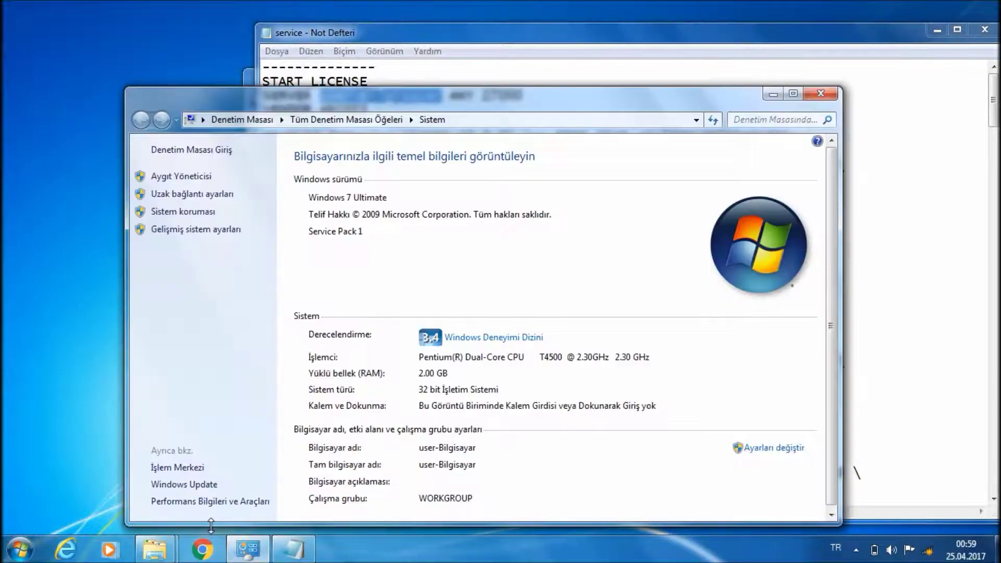
pyautogui.moveTo(398, 101); pyautogui.dragTo(365, 45)
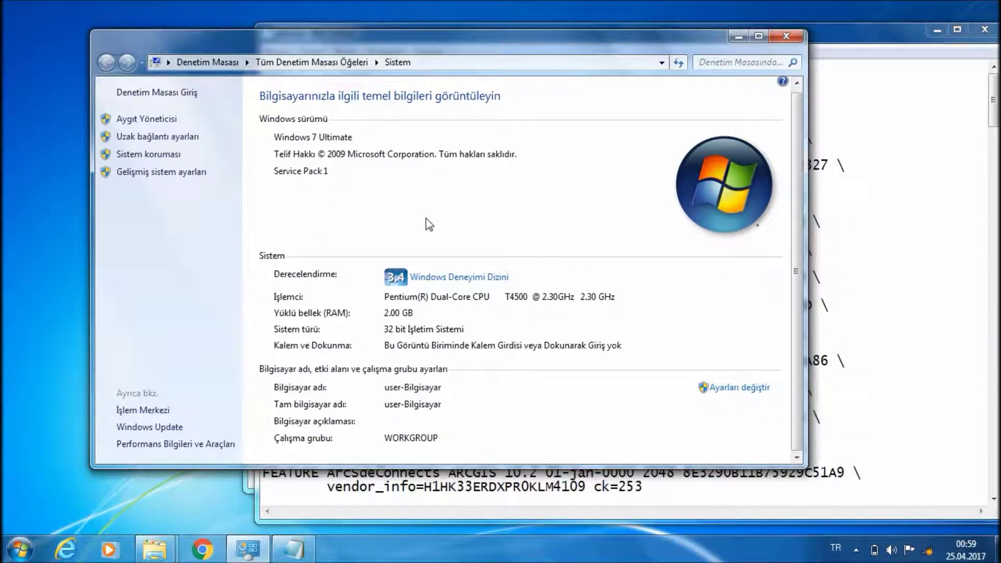
pyautogui.click(725, 395)
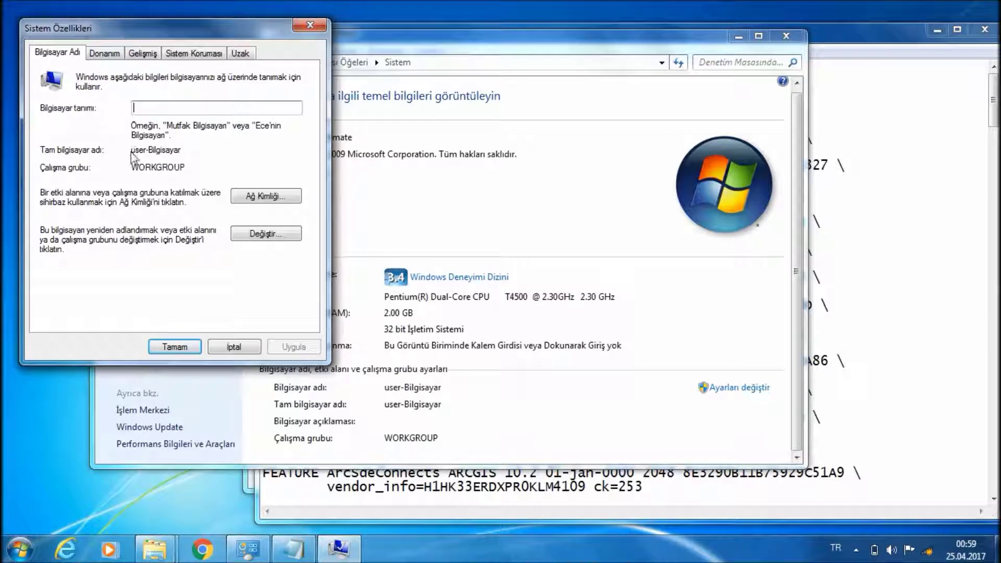
# - Copy the full computer name from System Properties, close the dialog, and minimize the System window
pyautogui.moveTo(134, 151); pyautogui.dragTo(182, 151)
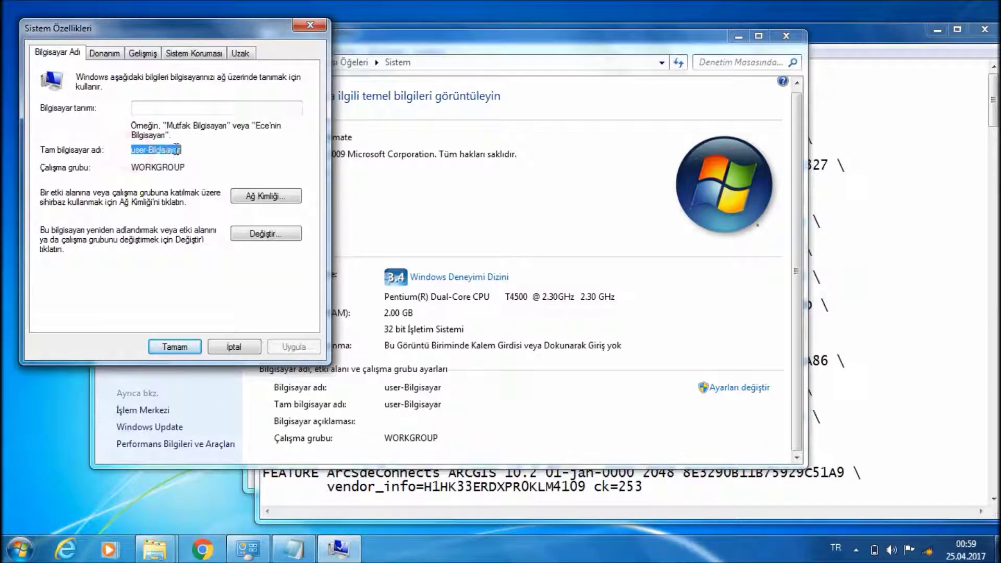
pyautogui.rightClick(175, 149)
pyautogui.click(196, 193)
pyautogui.click(309, 25)
pyautogui.click(737, 36)
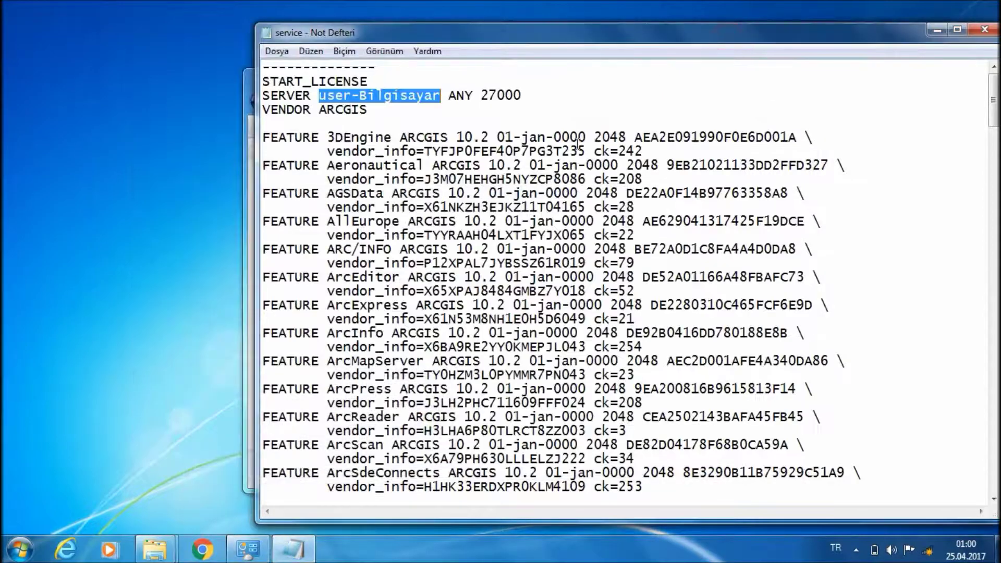
# - Set the host name on the SERVER line to user-Bilgisayar, then save and close the service file
pyautogui.click(391, 99)
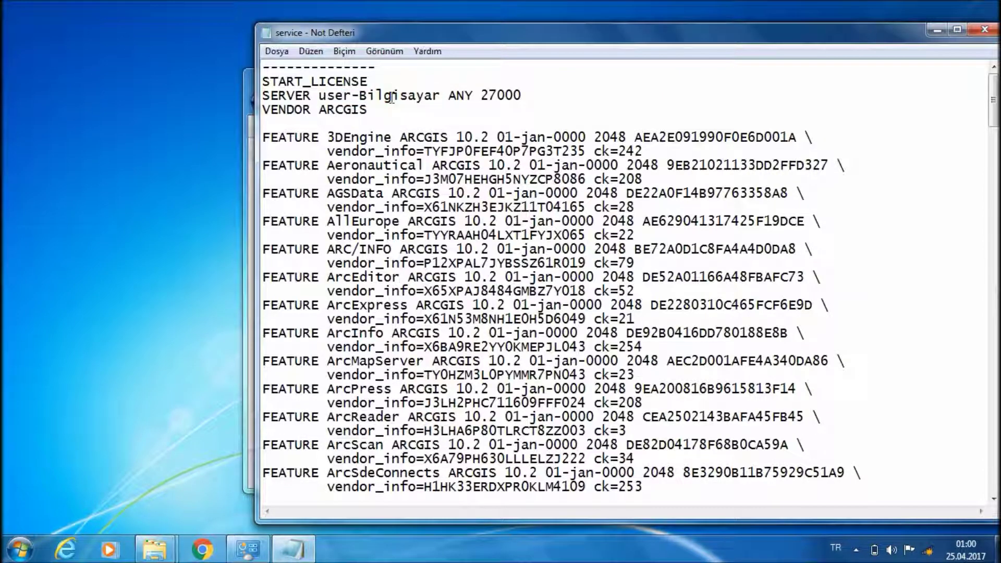
pyautogui.moveTo(441, 98); pyautogui.dragTo(322, 96)
pyautogui.click(441, 96)
pyautogui.click(276, 51)
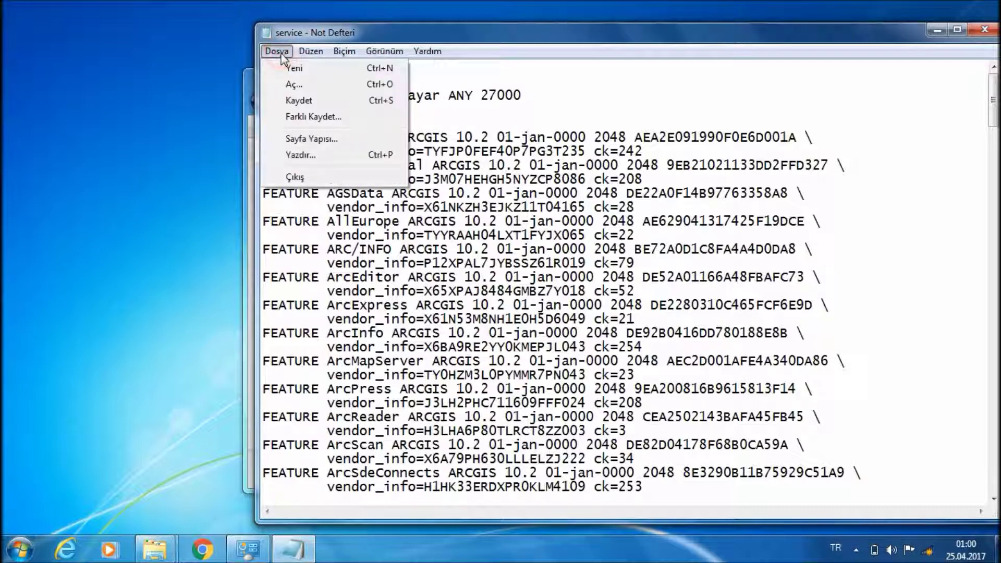
pyautogui.click(302, 102)
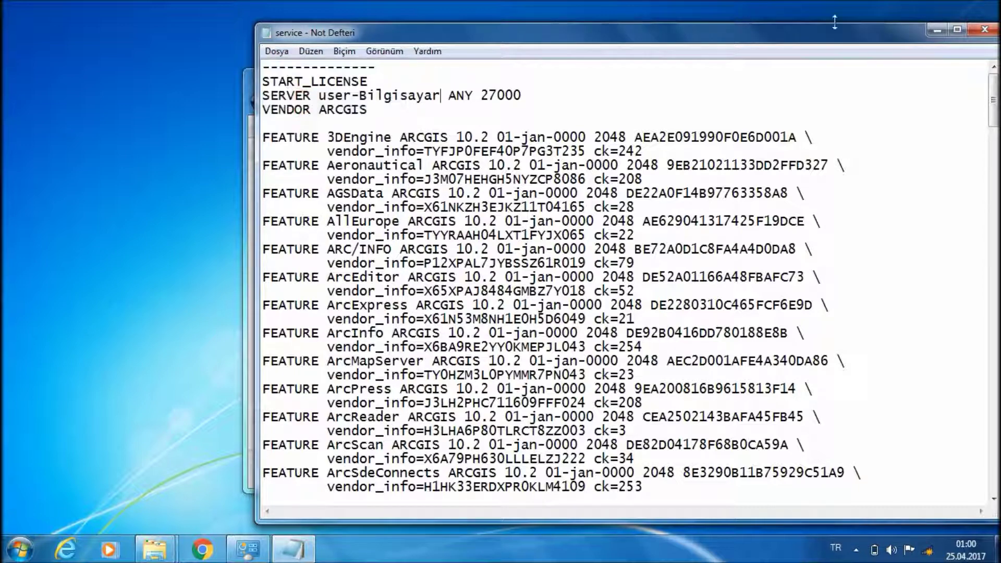
pyautogui.click(986, 30)
# - Copy the ARCGIS application and the service text file from the installation media's License10.2\bin folder
pyautogui.moveTo(542, 313); pyautogui.dragTo(470, 138)
pyautogui.rightClick(455, 191)
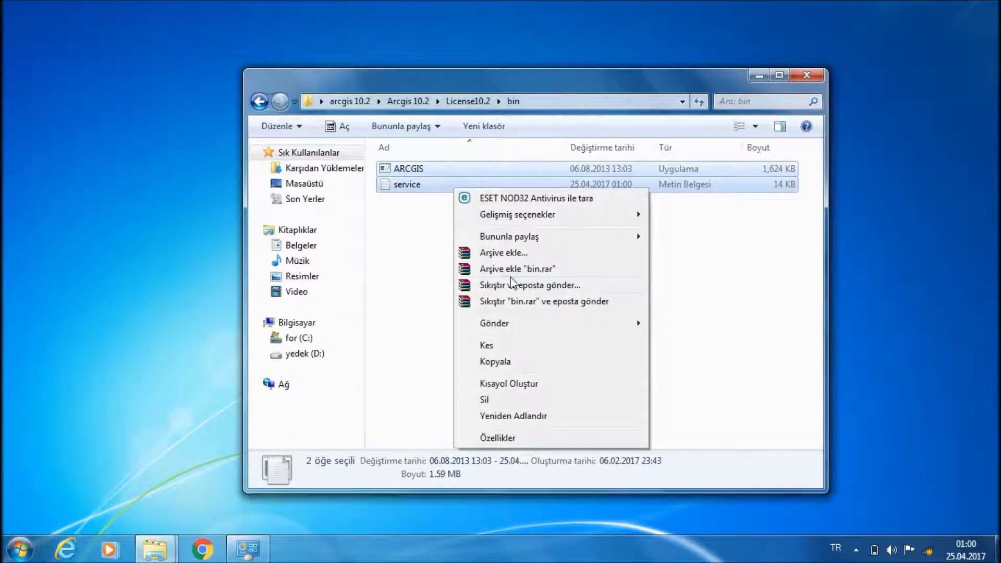
pyautogui.click(510, 361)
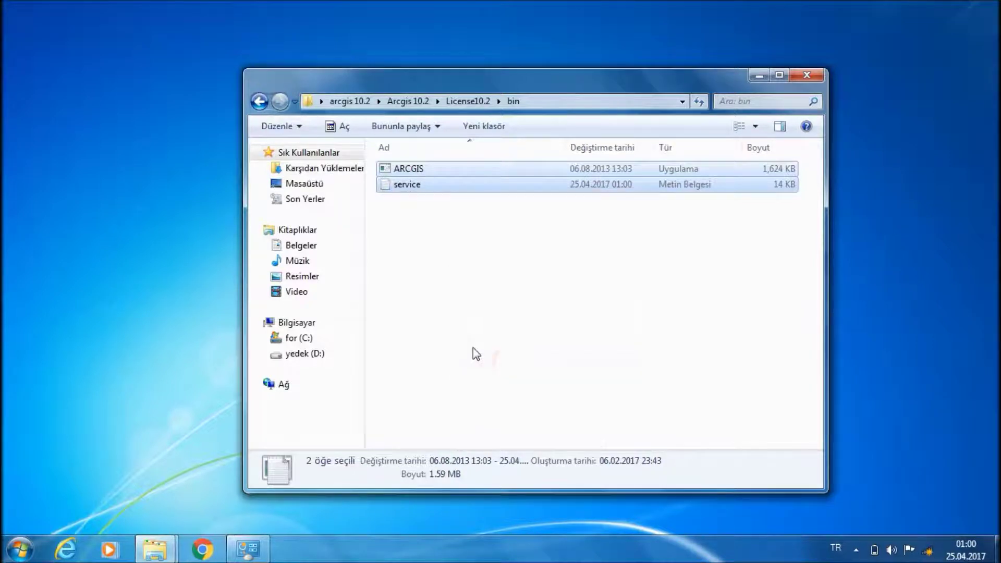
# - Open the installed license folder C:\Program Files\ArcGIS\License10.2\bin and maximize its window
pyautogui.click(315, 340)
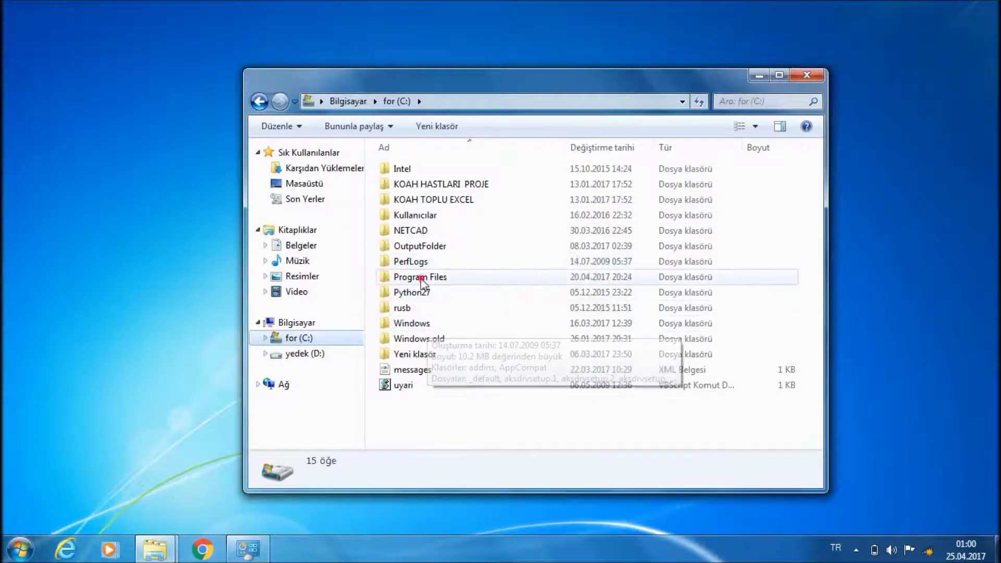
pyautogui.doubleClick(432, 277)
pyautogui.click(441, 185)
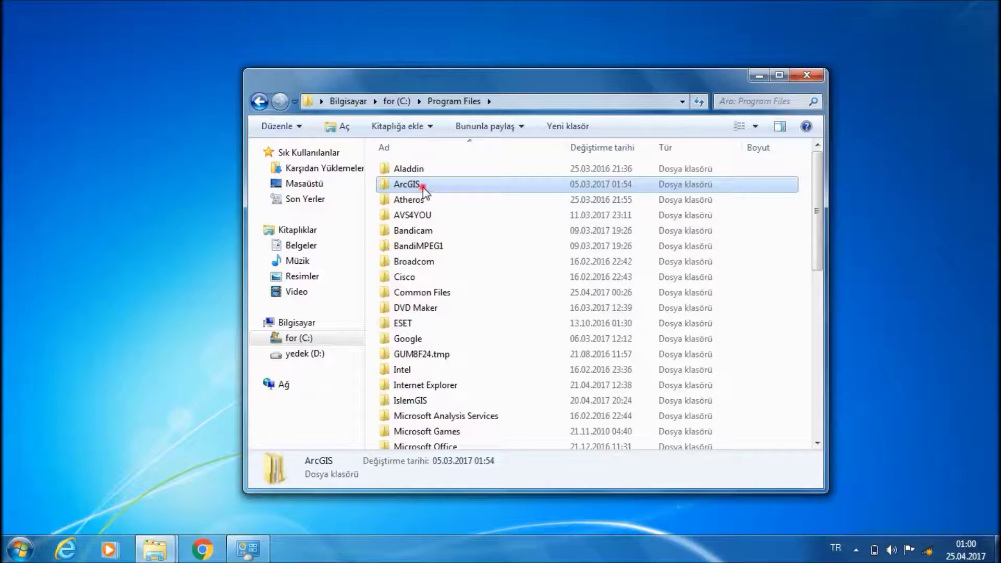
pyautogui.doubleClick(423, 185)
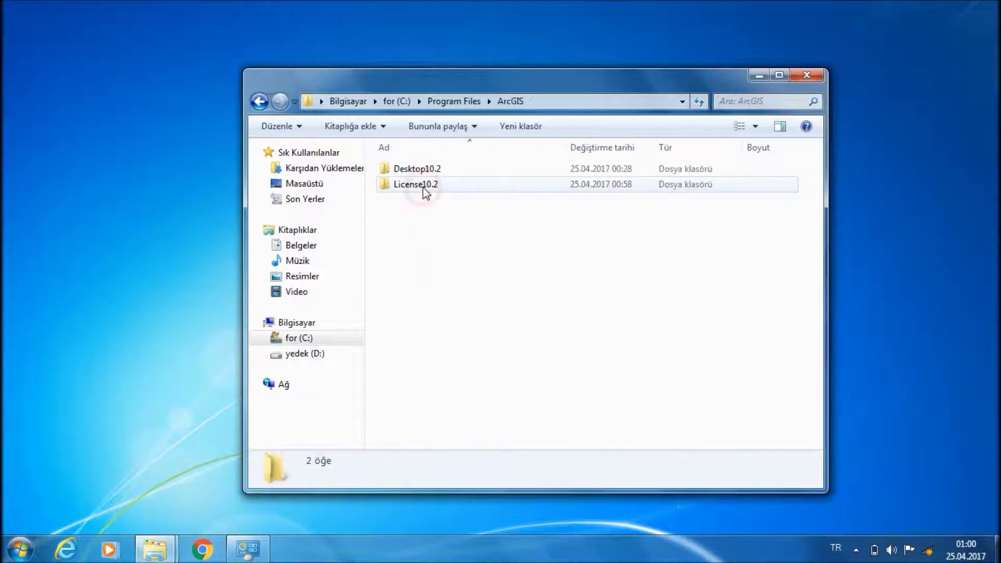
pyautogui.doubleClick(459, 184)
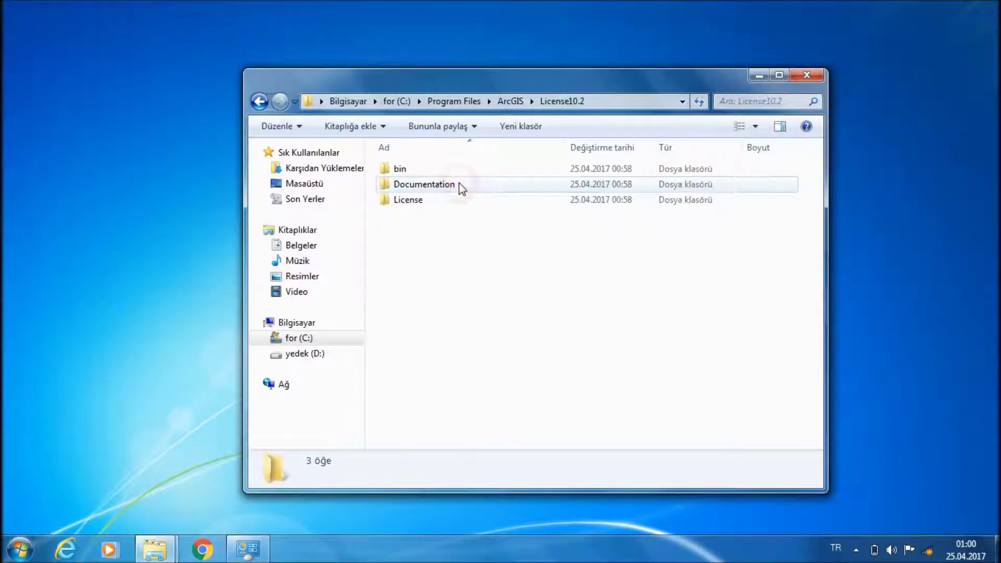
pyautogui.doubleClick(400, 169)
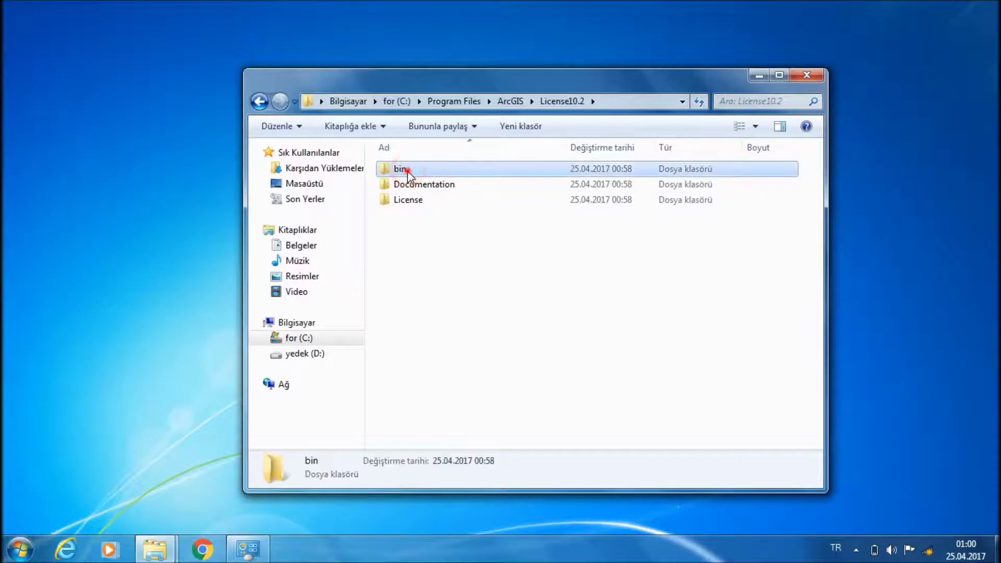
pyautogui.doubleClick(434, 79)
# - Paste the copied files into the installed bin folder, replacing the existing ARCGIS and service files with administrator permission
pyautogui.rightClick(739, 190)
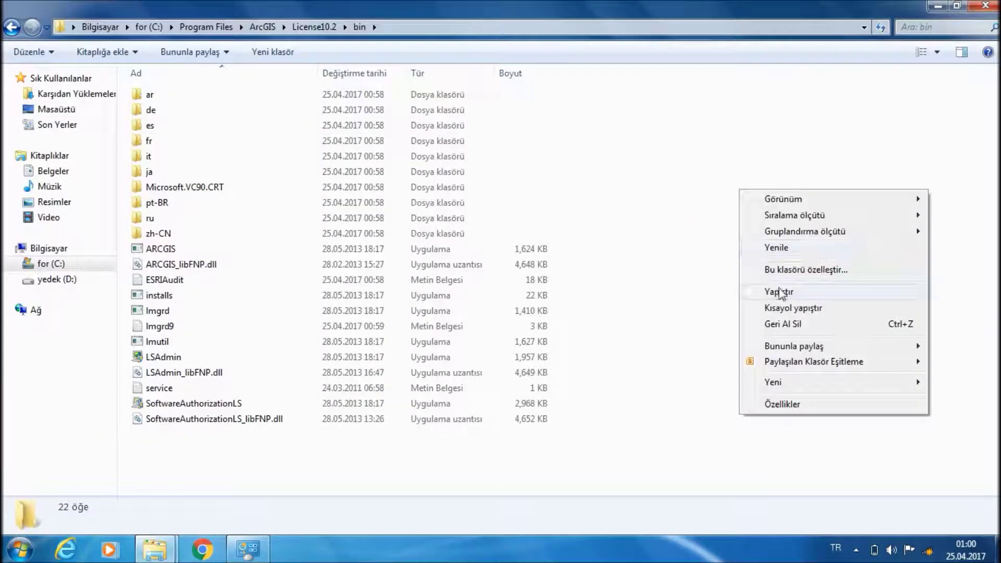
pyautogui.click(778, 292)
pyautogui.click(449, 194)
pyautogui.click(479, 208)
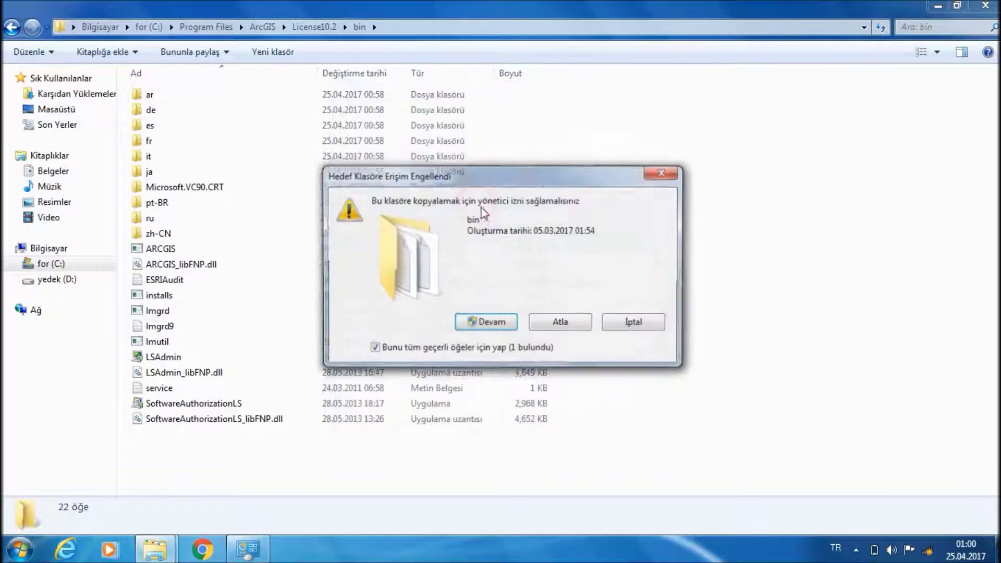
pyautogui.click(488, 322)
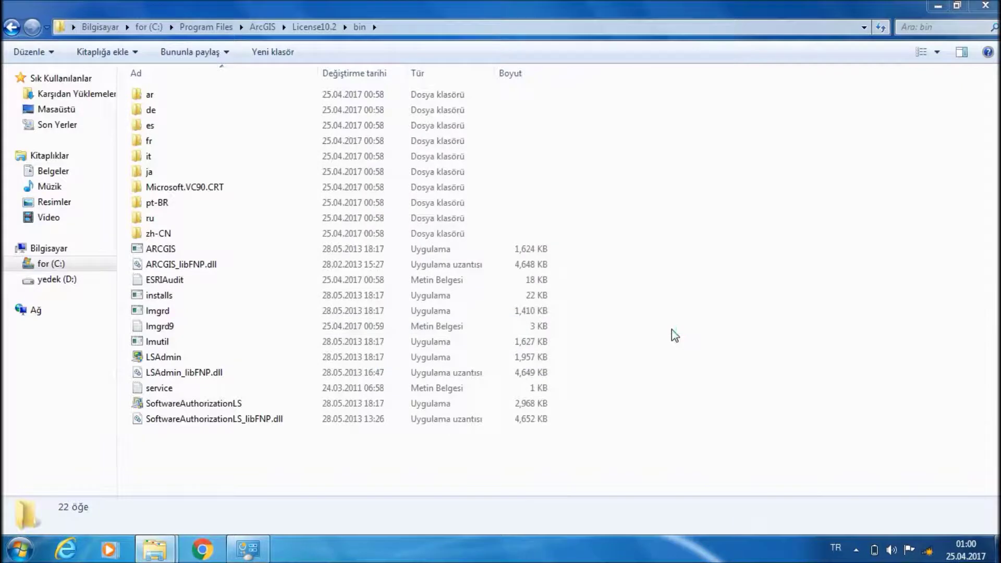
pyautogui.click(792, 361)
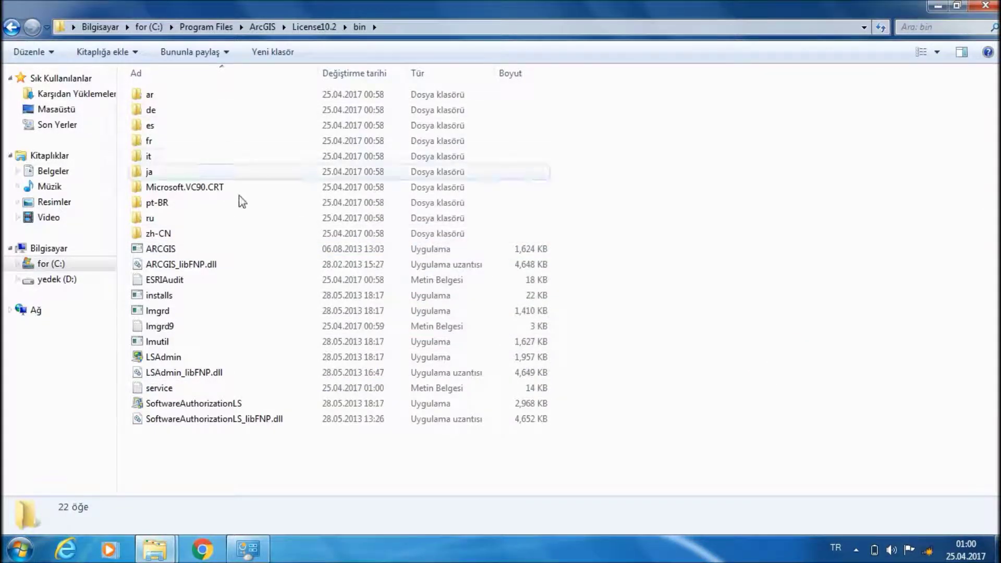
# - Go back to the ArcGIS program folder and open C:\Program Files\ArcGIS\Desktop10.2\bin
pyautogui.press('BackSpace')
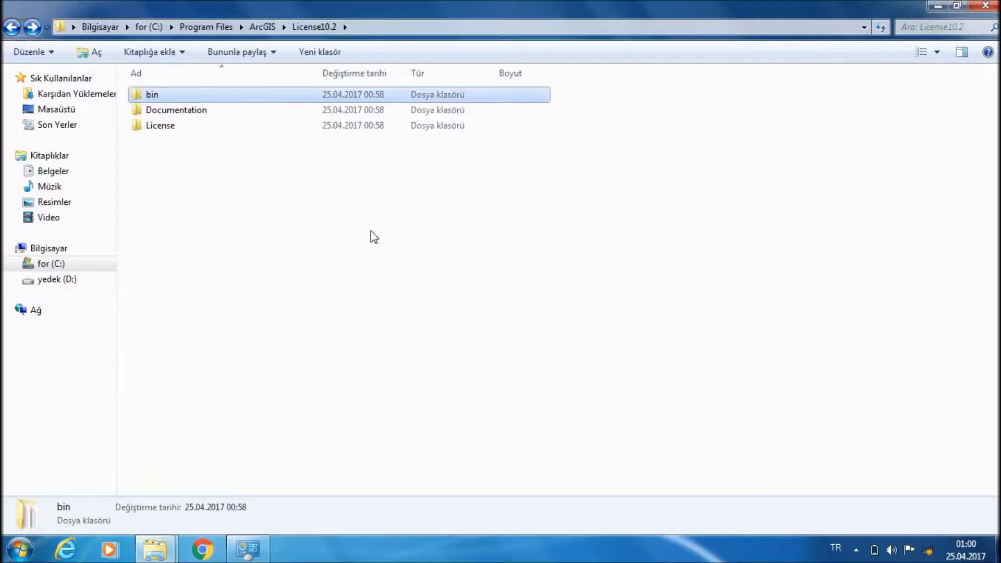
pyautogui.click(11, 27)
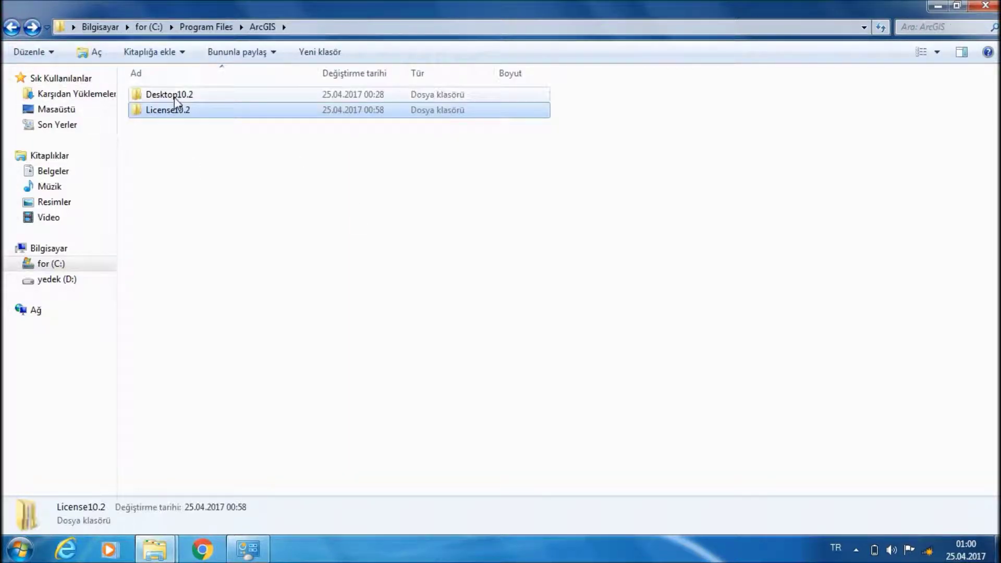
pyautogui.click(172, 94)
pyautogui.press('F2')
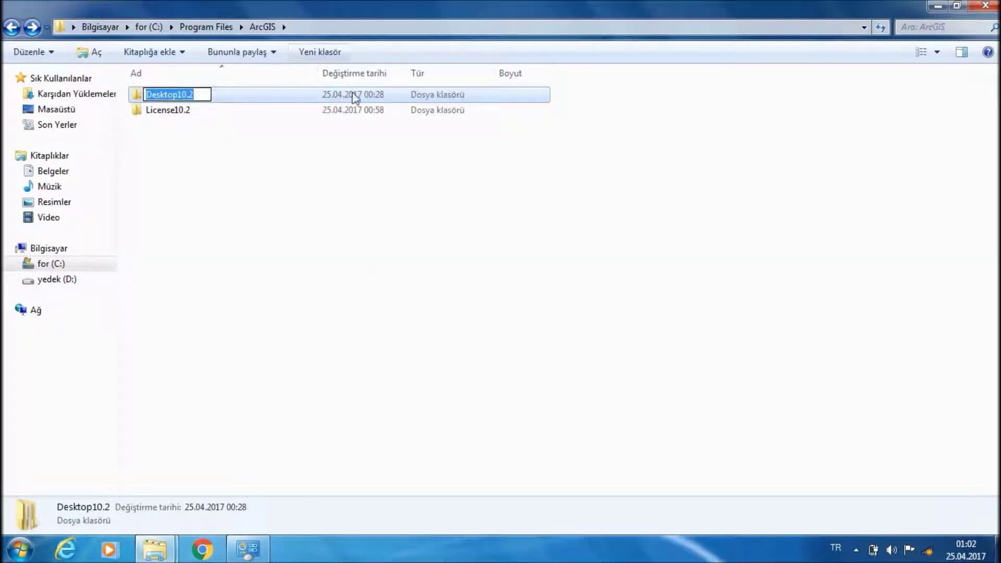
pyautogui.click(371, 218)
pyautogui.doubleClick(267, 99)
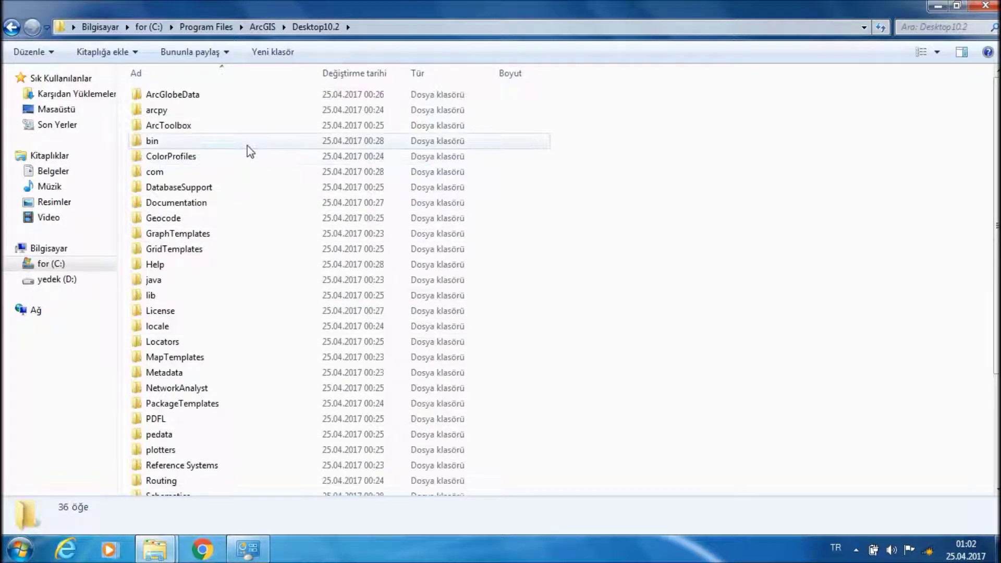
pyautogui.click(249, 145)
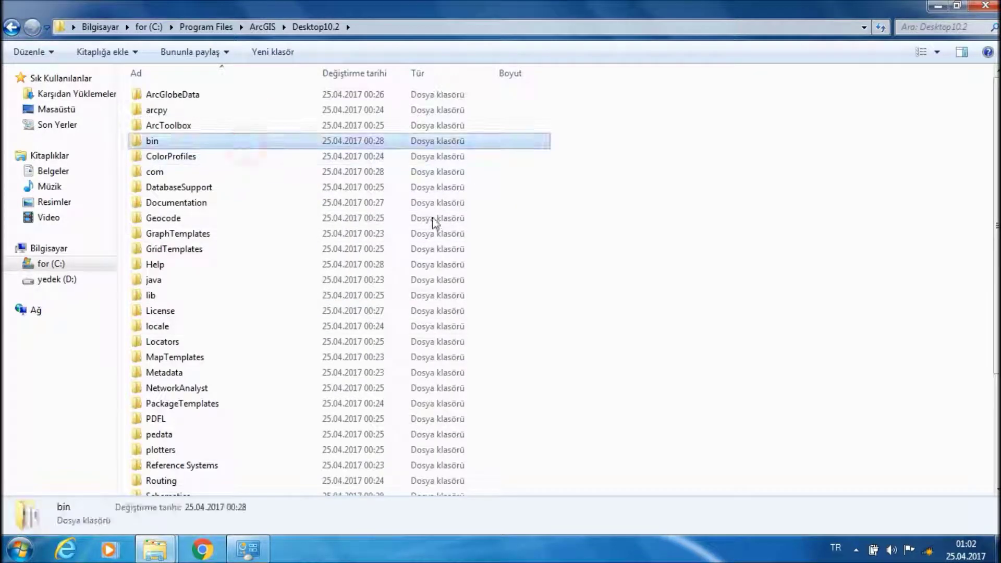
pyautogui.doubleClick(343, 142)
# - Paste the copied ARCGIS and service files into Desktop10.2\bin, replacing the existing ones, and return to the restored-size Desktop10.2 folder window
pyautogui.rightClick(730, 197)
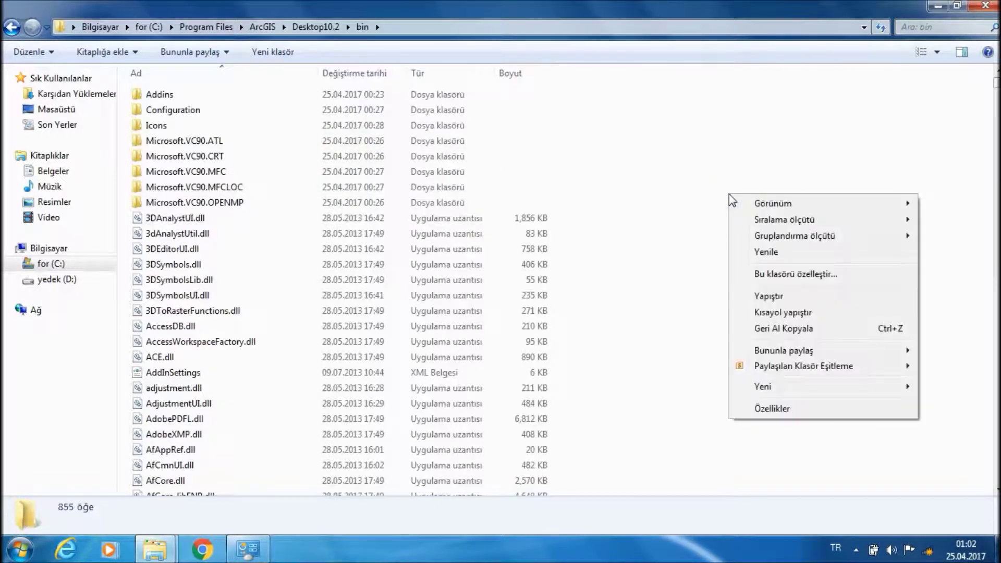
pyautogui.click(789, 299)
pyautogui.rightClick(770, 194)
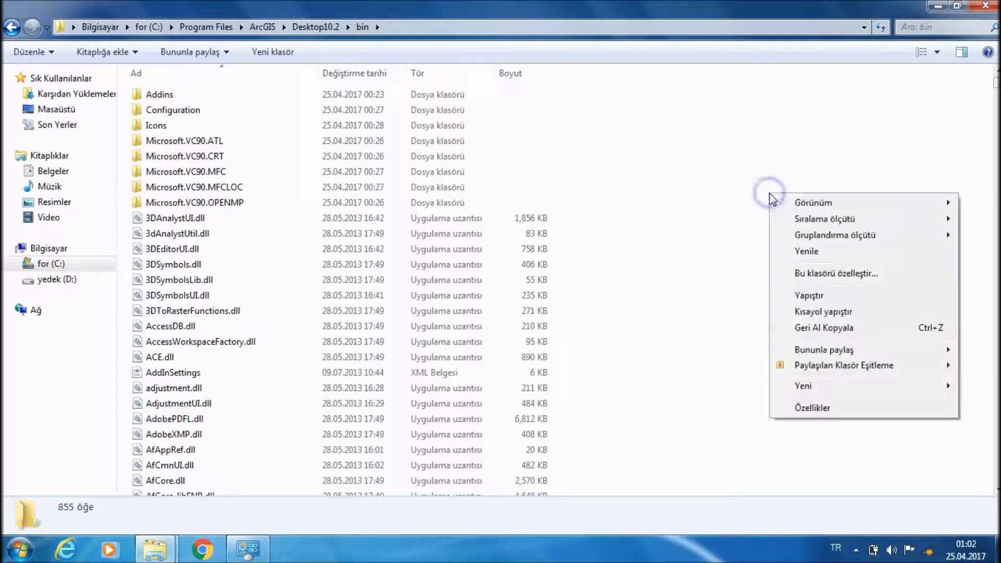
pyautogui.click(810, 296)
pyautogui.click(425, 180)
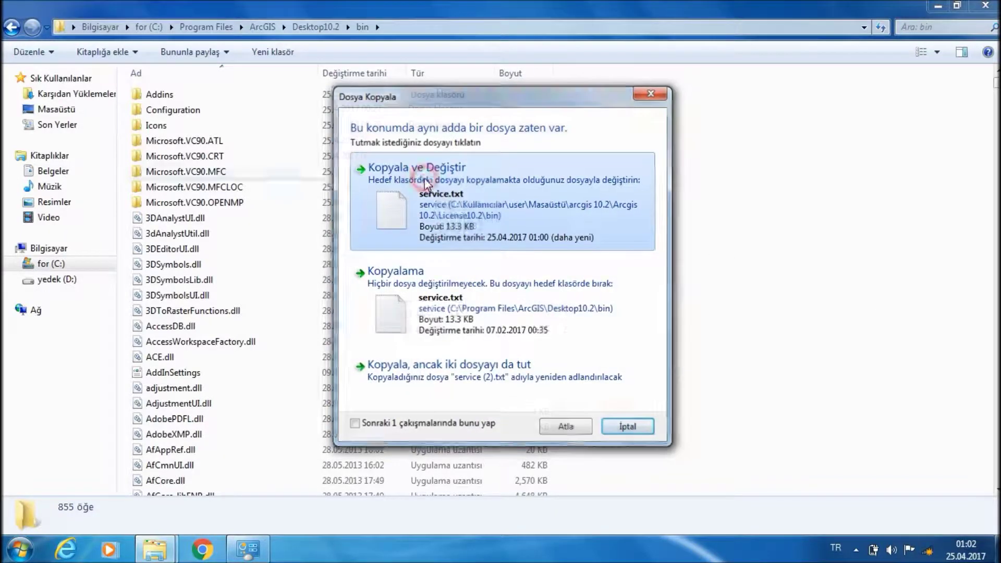
pyautogui.click(426, 195)
pyautogui.click(476, 319)
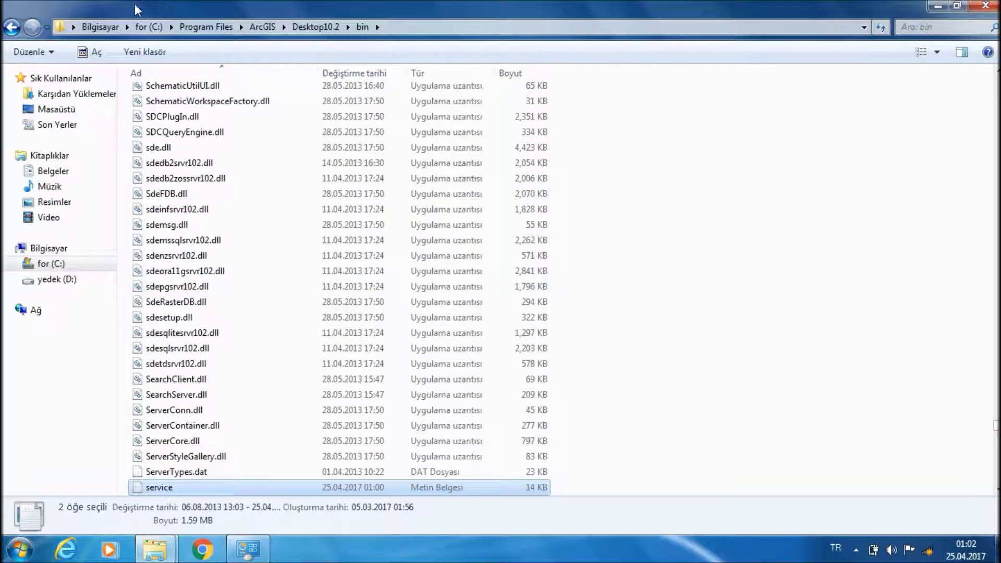
pyautogui.click(11, 25)
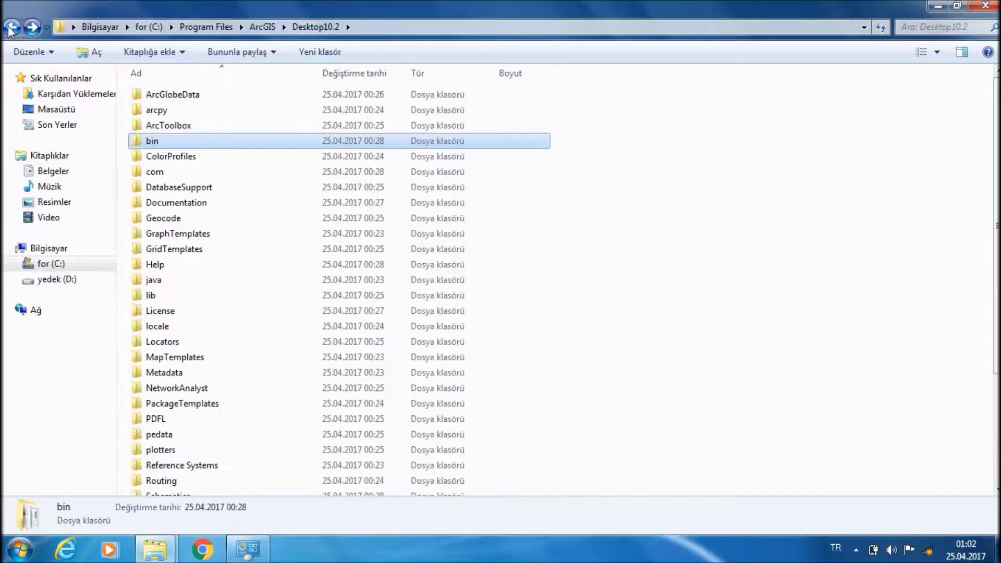
pyautogui.doubleClick(267, 5)
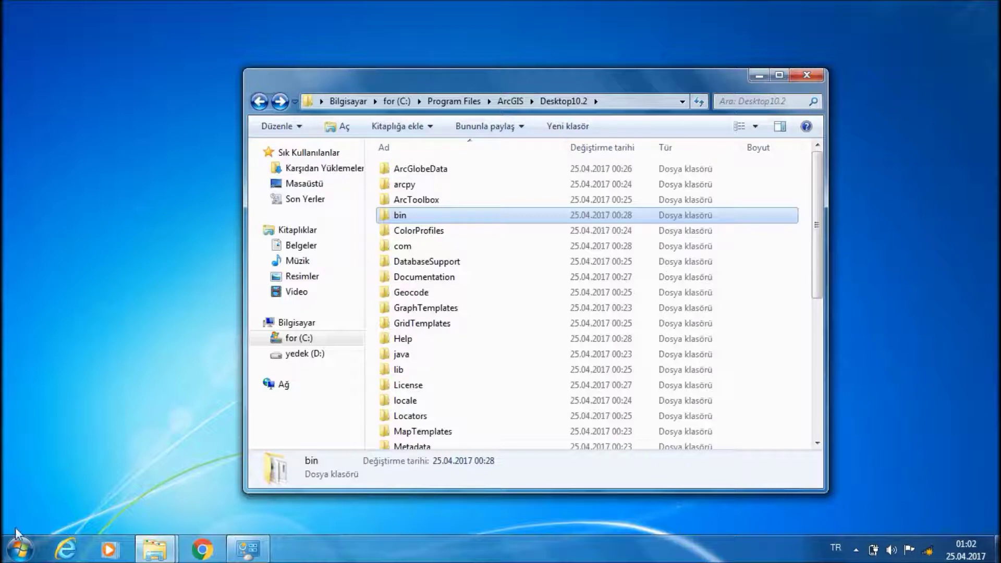
# - Find and open License Server Administrator with administrator permission, start the license service, and accept the settings
pyautogui.click(20, 548)
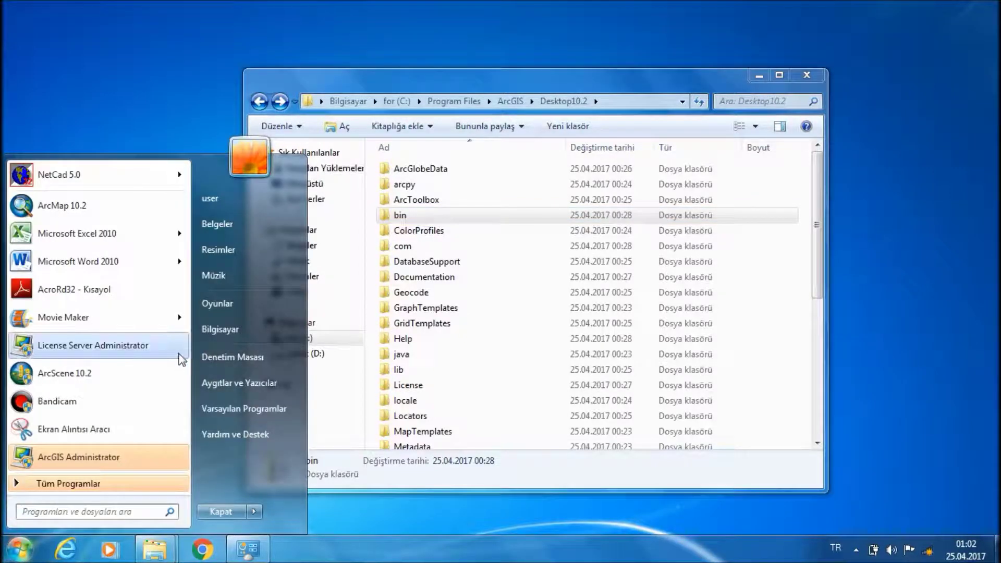
pyautogui.write('li')
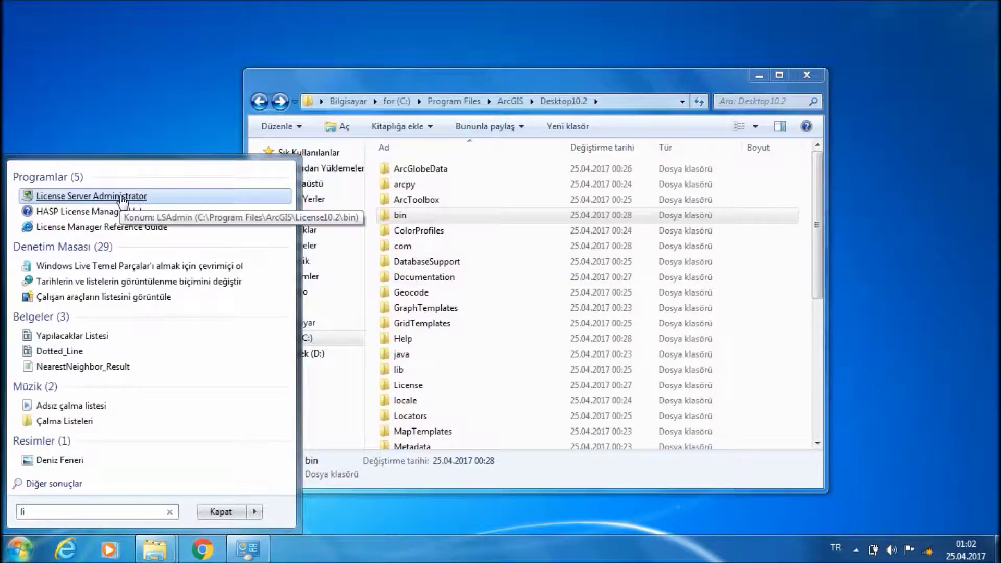
pyautogui.click(122, 197)
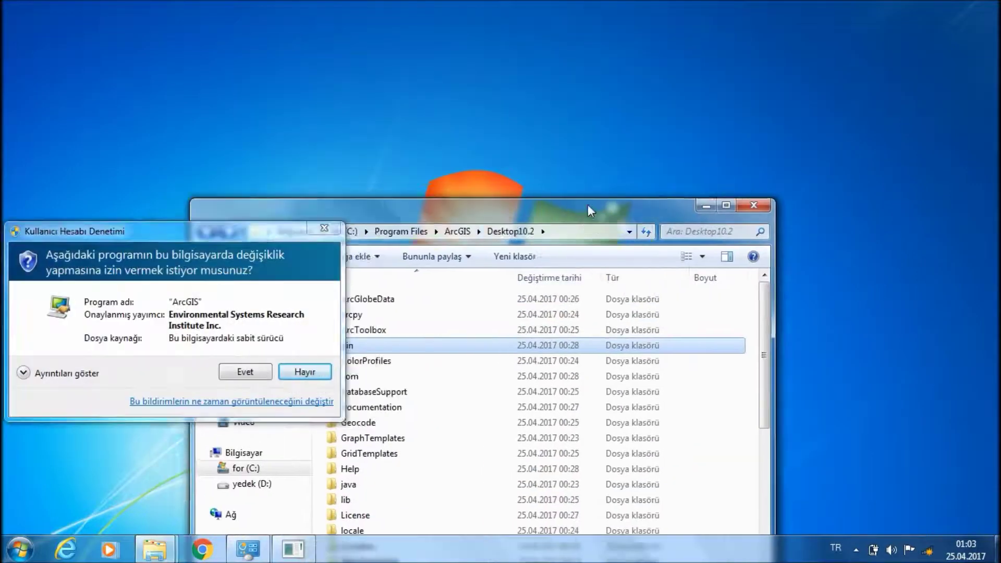
pyautogui.moveTo(618, 81); pyautogui.dragTo(642, 67)
pyautogui.click(245, 371)
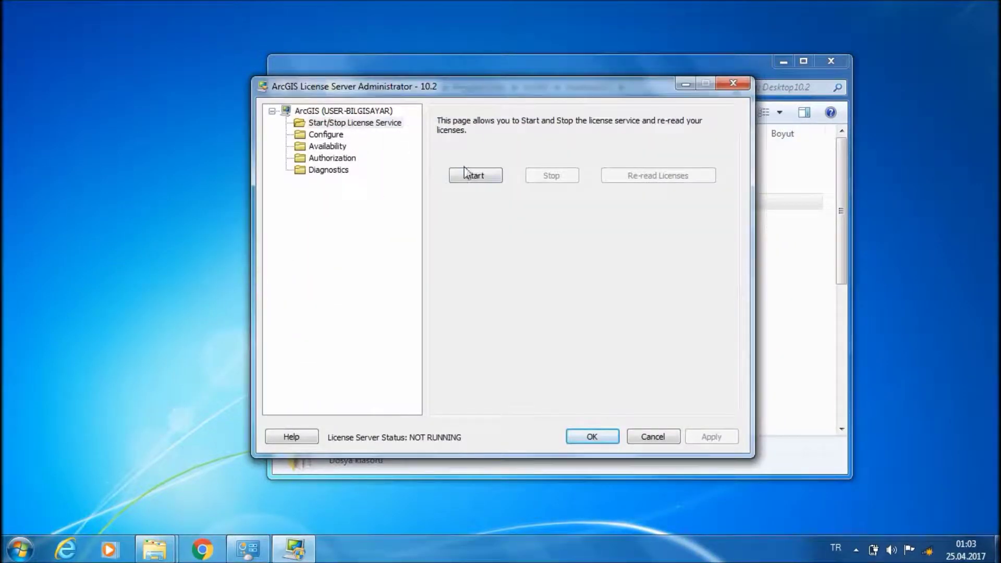
pyautogui.click(491, 177)
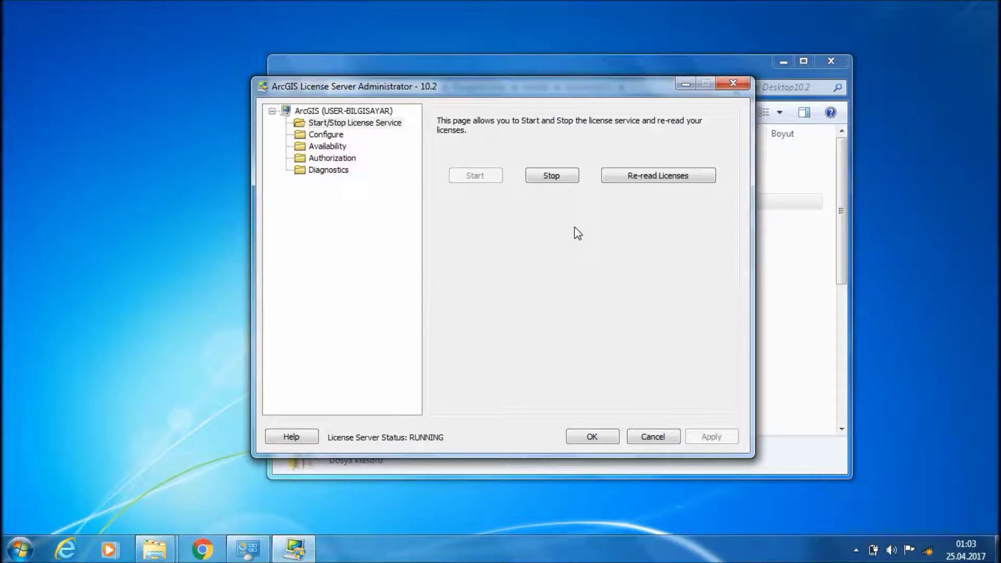
pyautogui.click(594, 437)
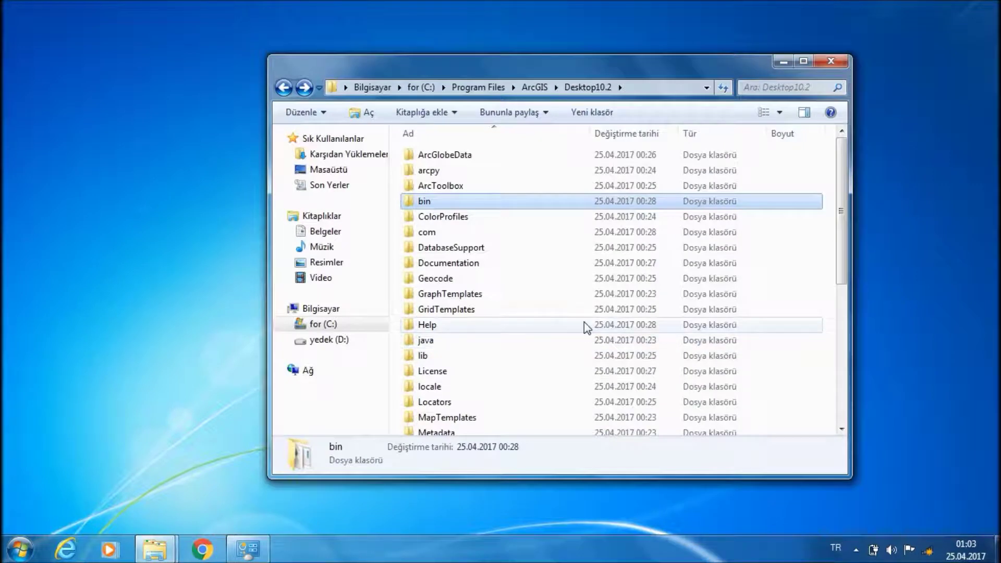
# - Open ArcGIS Administrator with administrator permission and bring up the license manager change dialog from the Desktop settings
pyautogui.click(21, 549)
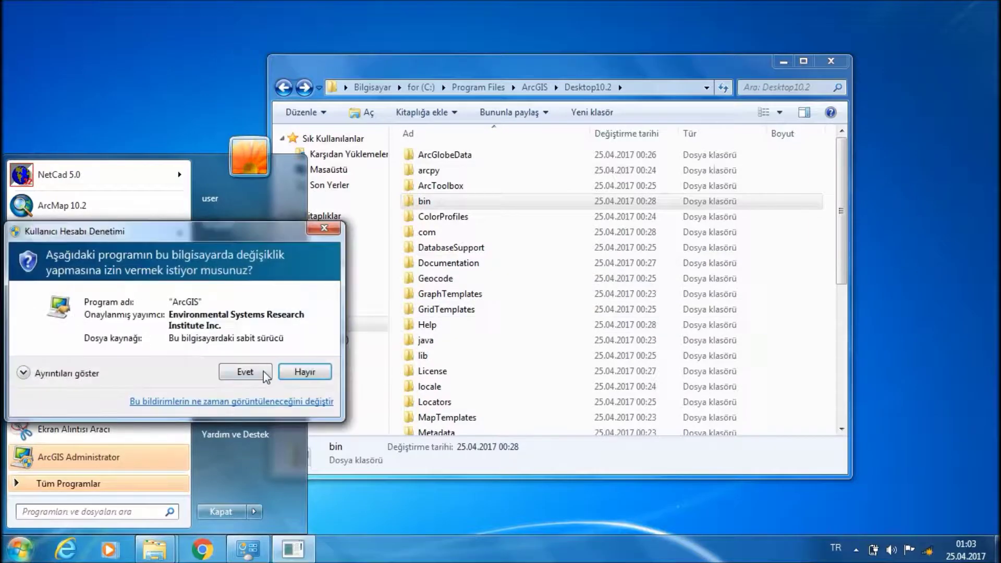
pyautogui.click(264, 371)
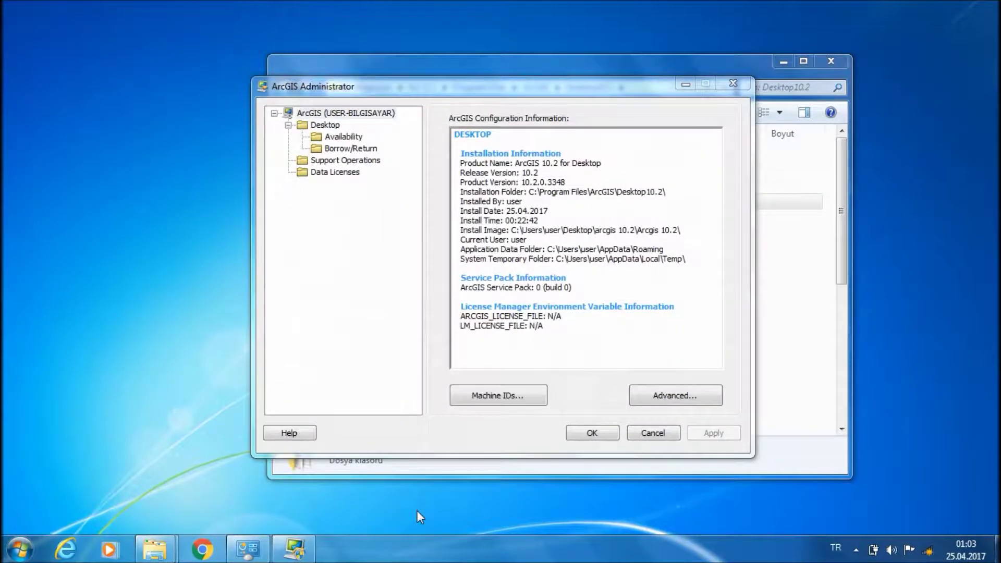
pyautogui.click(324, 125)
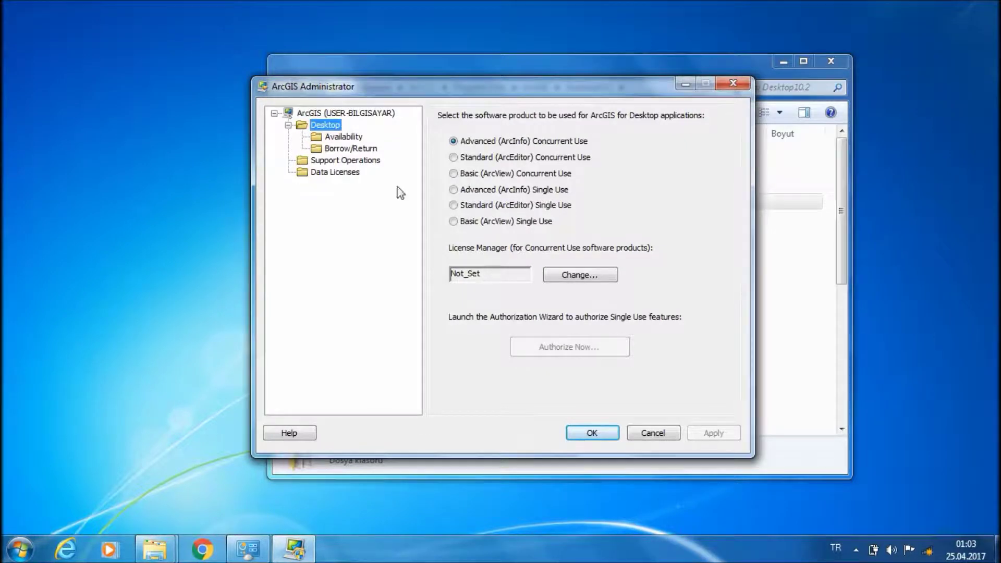
pyautogui.click(491, 272)
pyautogui.click(568, 274)
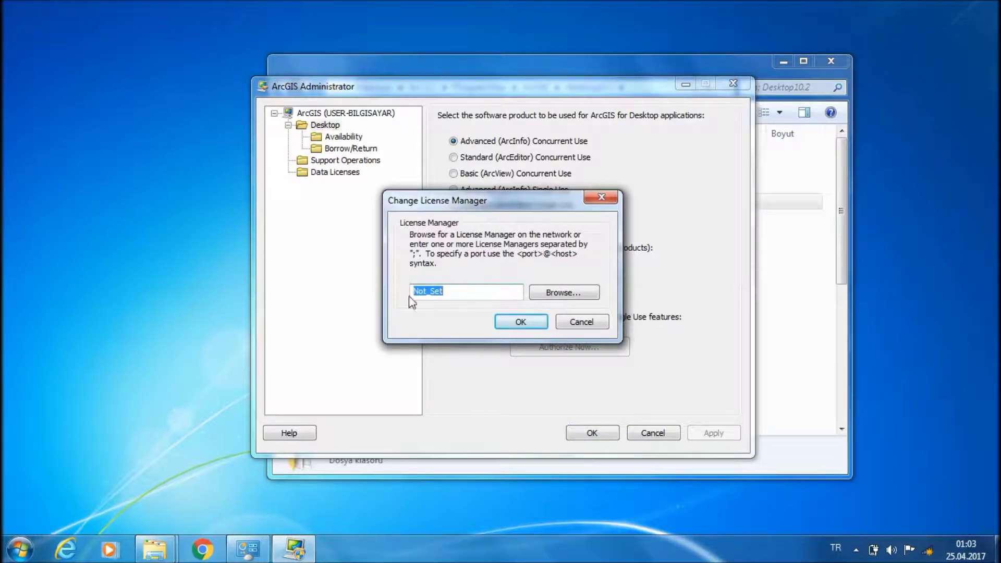
# - Open the computer's system properties and copy the full computer name
pyautogui.rightClick(248, 548)
pyautogui.click(246, 510)
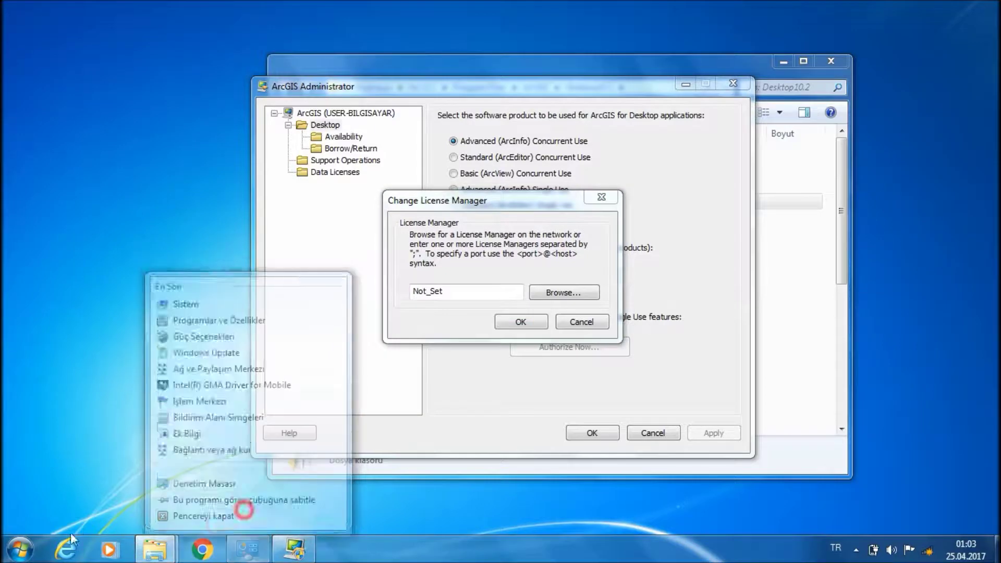
pyautogui.click(20, 549)
pyautogui.click(235, 327)
pyautogui.rightClick(236, 327)
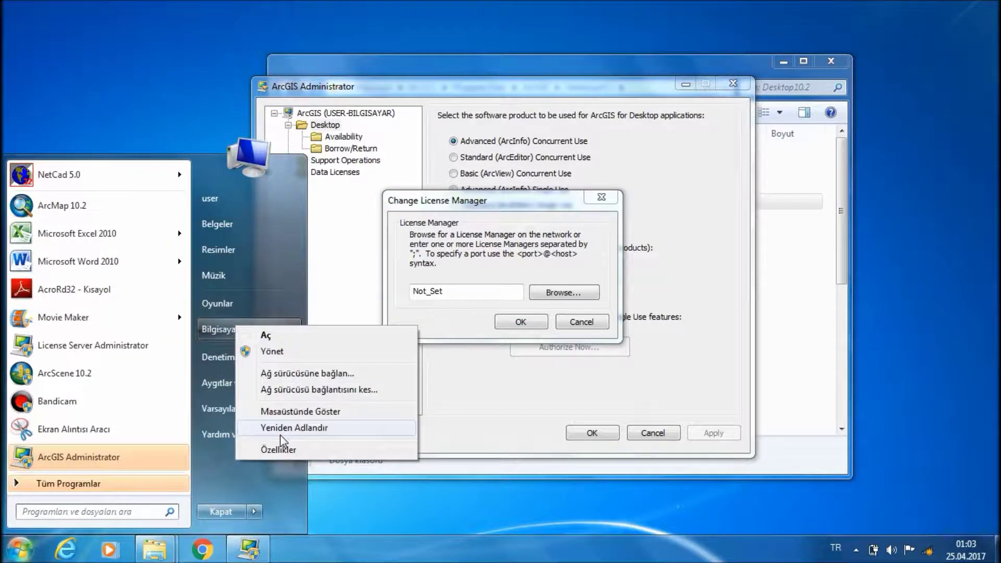
pyautogui.click(282, 452)
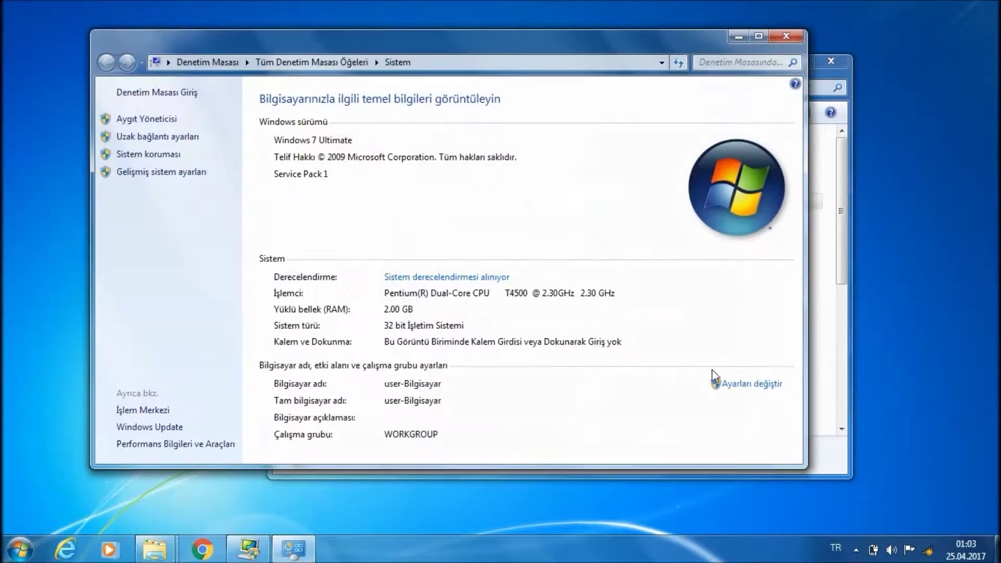
pyautogui.click(730, 390)
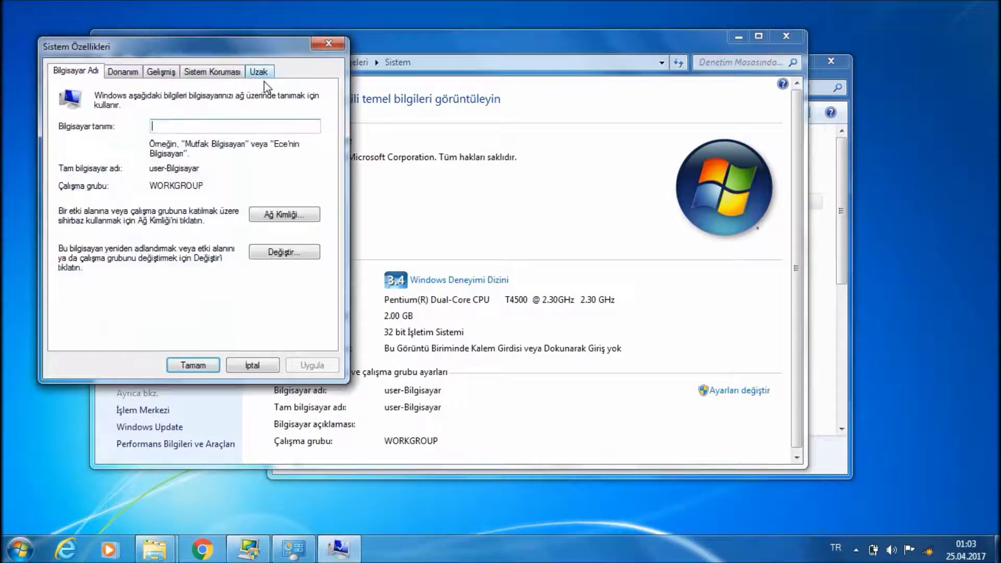
pyautogui.doubleClick(151, 168)
pyautogui.rightClick(185, 169)
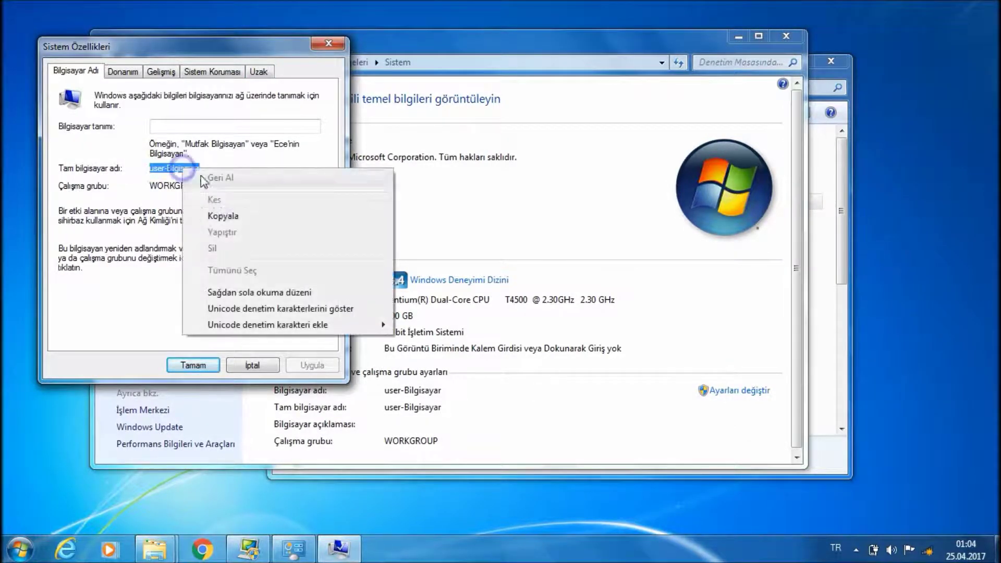
pyautogui.click(224, 216)
# - Set the License Manager in ArcGIS Administrator to the copied name user-Bilgisayar, then apply and accept the settings
pyautogui.click(826, 193)
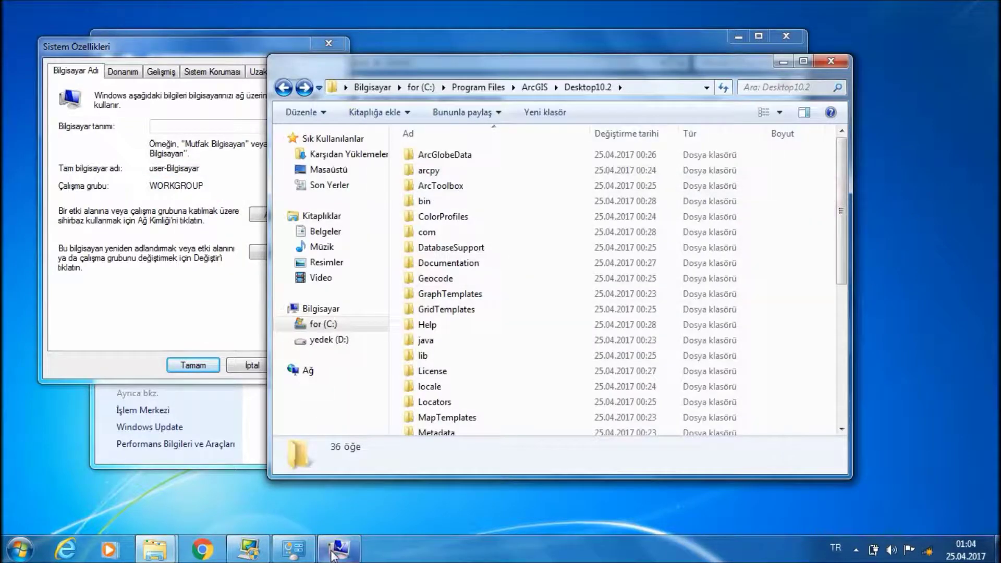
pyautogui.click(248, 549)
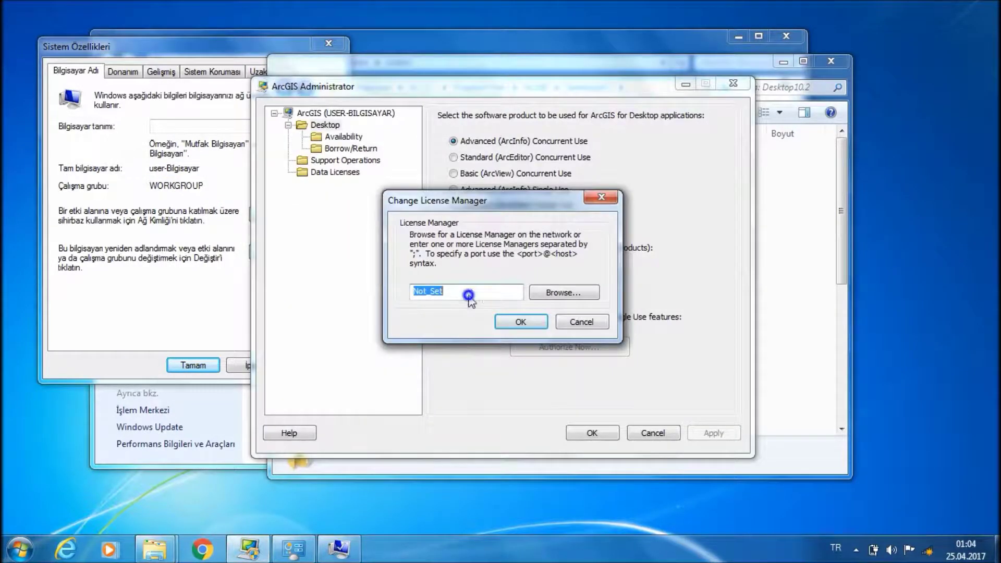
pyautogui.rightClick(469, 293)
pyautogui.click(501, 359)
pyautogui.click(521, 321)
pyautogui.click(708, 440)
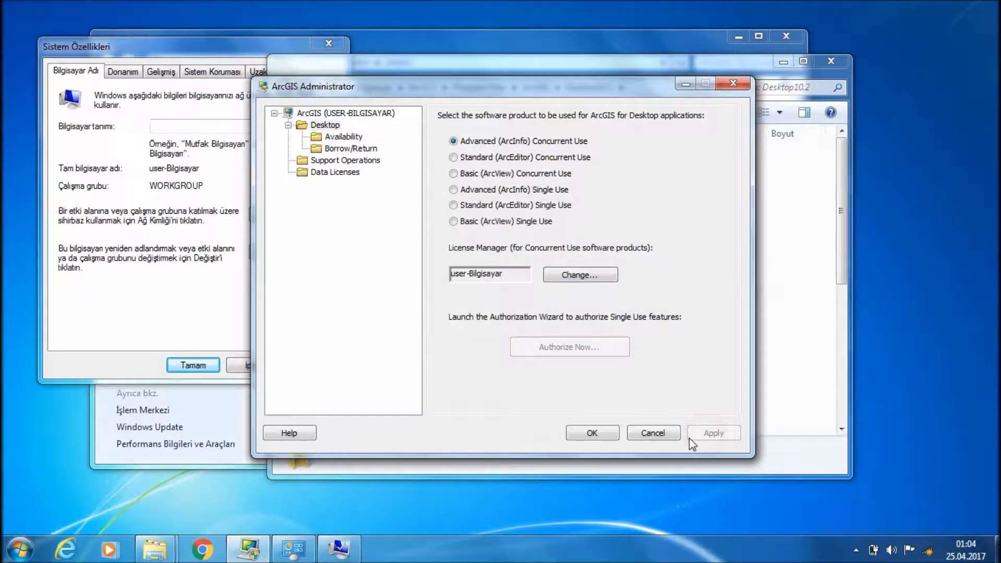
pyautogui.click(586, 435)
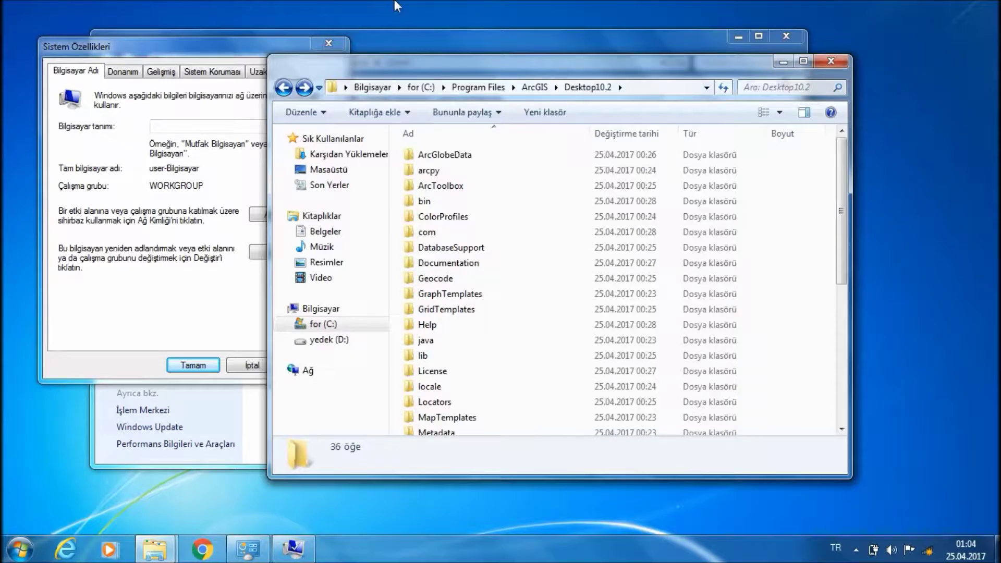
# - Close the Desktop10.2 folder, System Properties and System windows
pyautogui.click(831, 61)
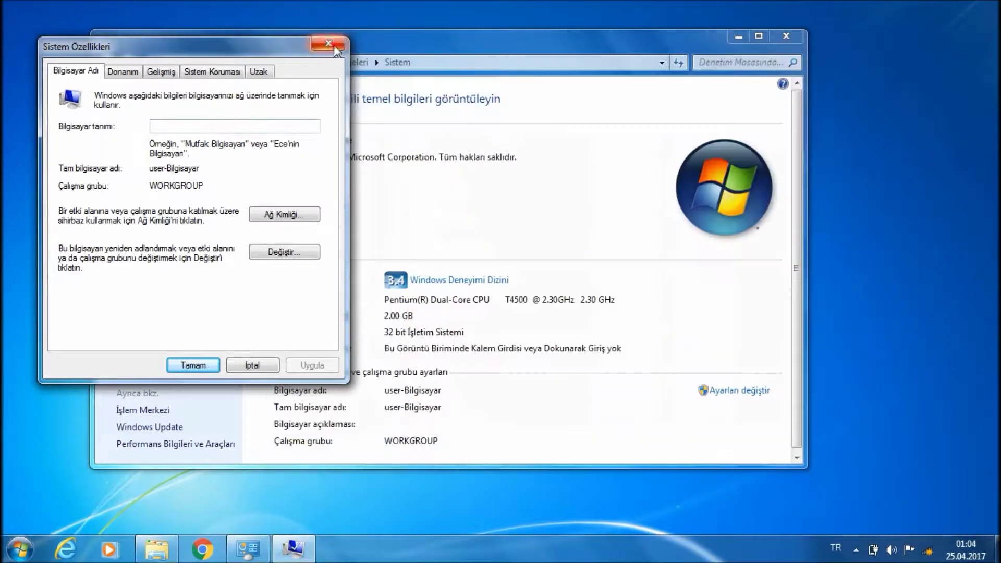
pyautogui.click(328, 43)
pyautogui.click(779, 42)
# - Reopen License Server Administrator with administrator permission, re-read the licenses, and accept the settings
pyautogui.click(20, 549)
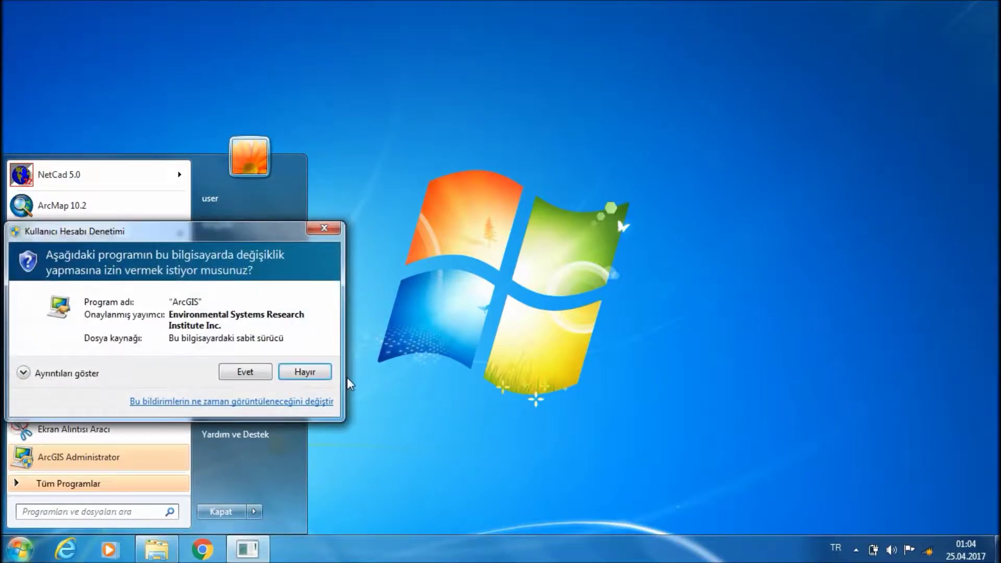
pyautogui.click(245, 375)
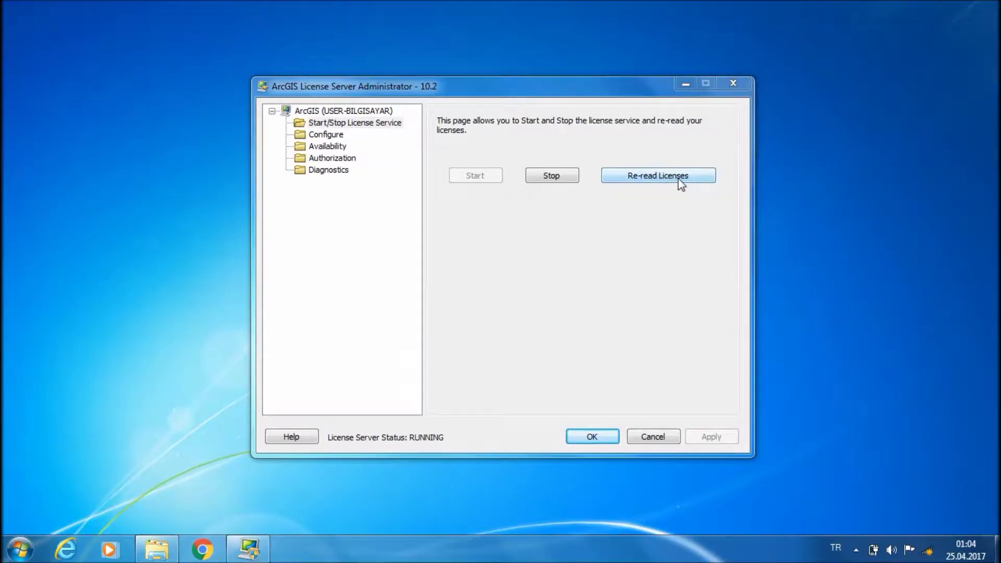
pyautogui.click(670, 179)
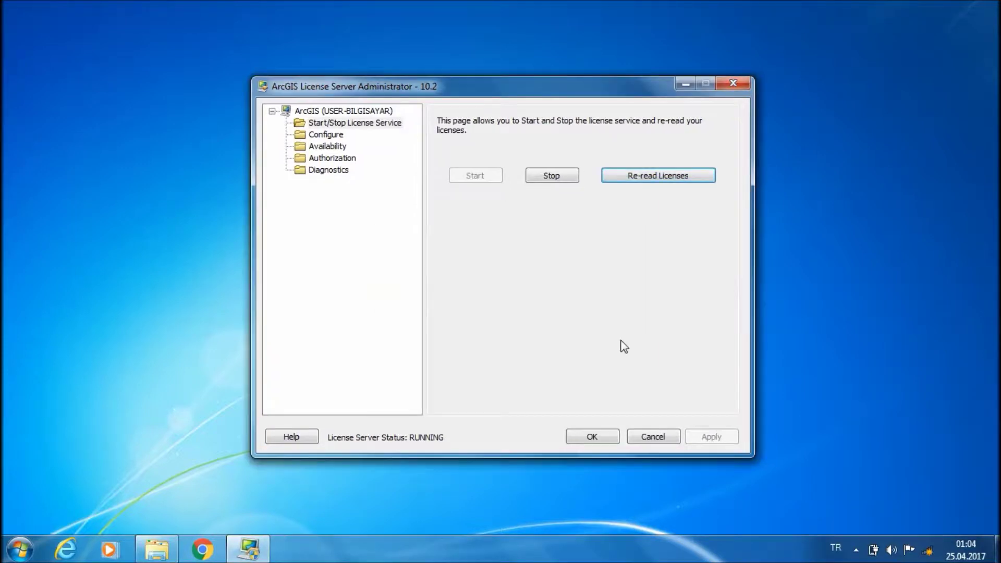
pyautogui.click(597, 436)
# - Launch ArcMap 10.2 from the ArcGIS program group
pyautogui.click(20, 549)
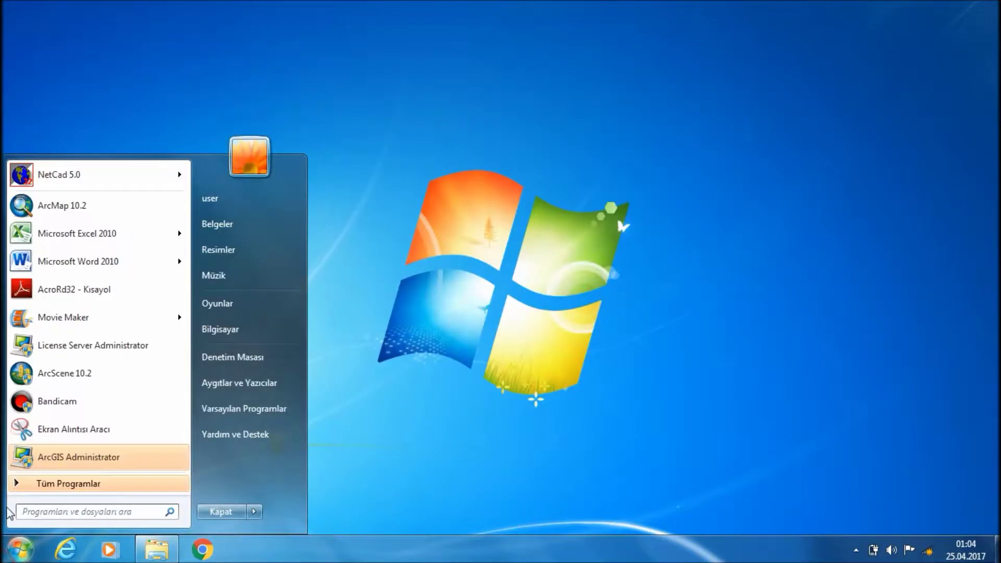
pyautogui.click(42, 483)
pyautogui.click(47, 350)
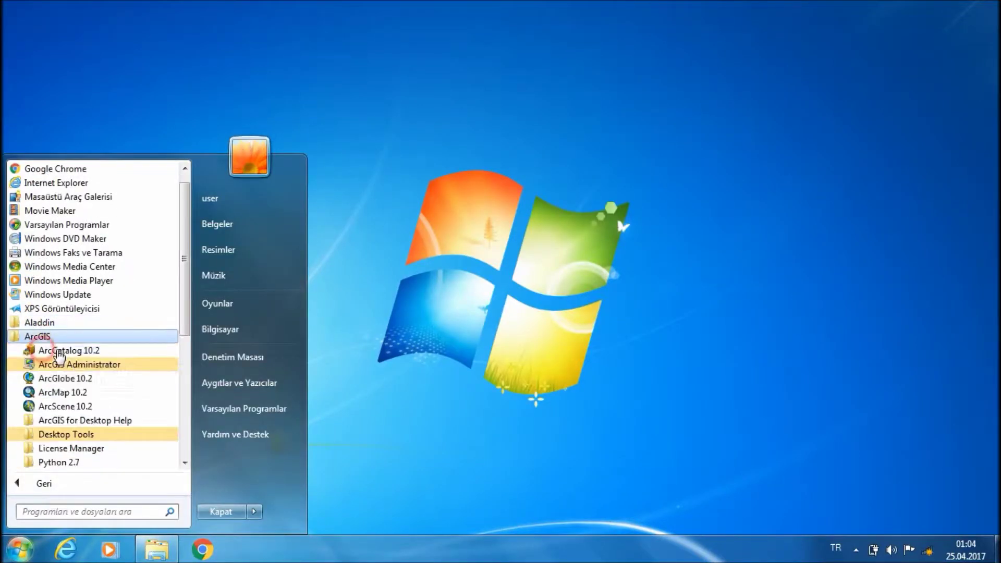
pyautogui.click(60, 393)
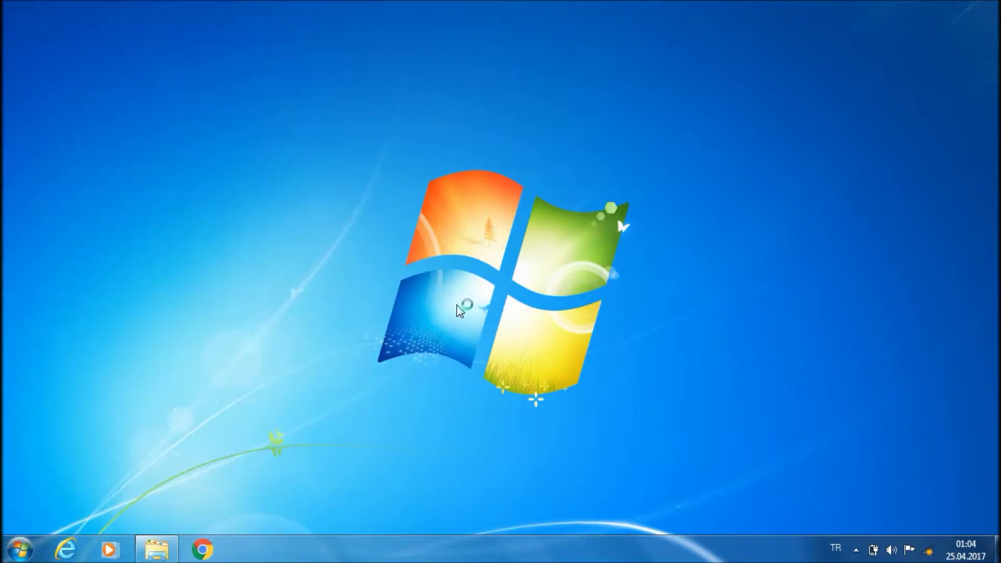